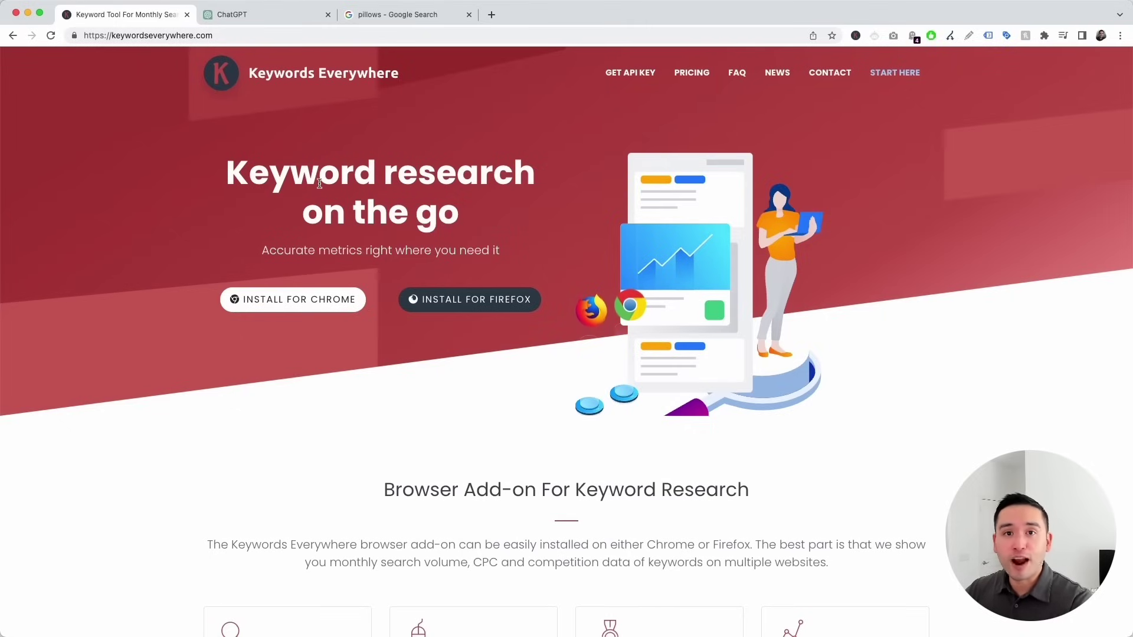
- Switch to ChatGPT and open the Keywords Everywhere prompt templates
click(261, 16)
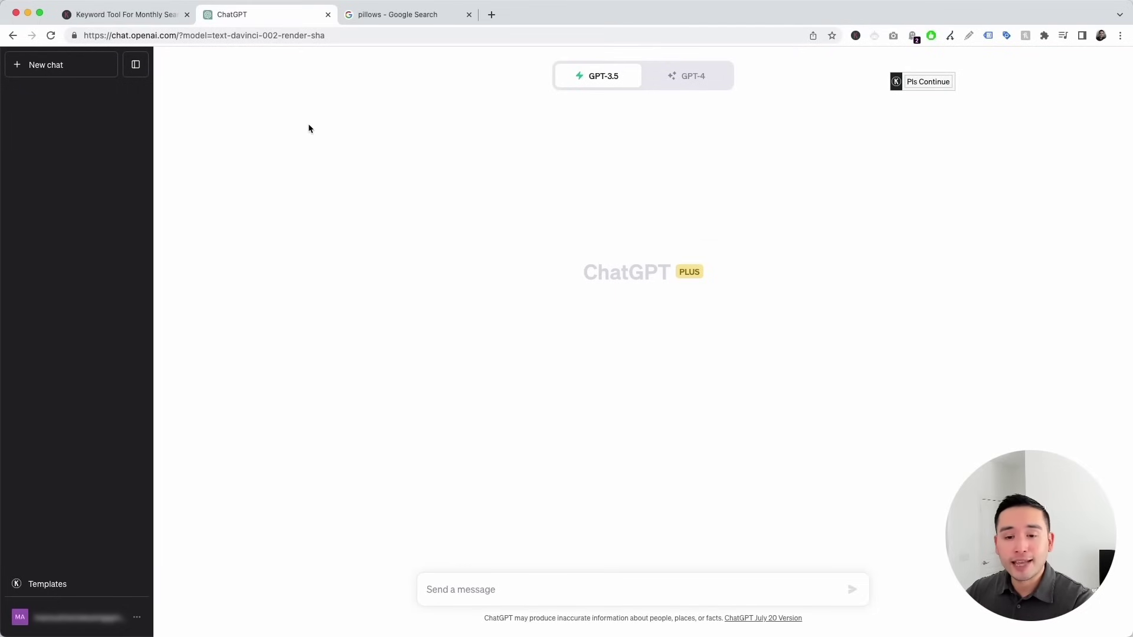
click(92, 583)
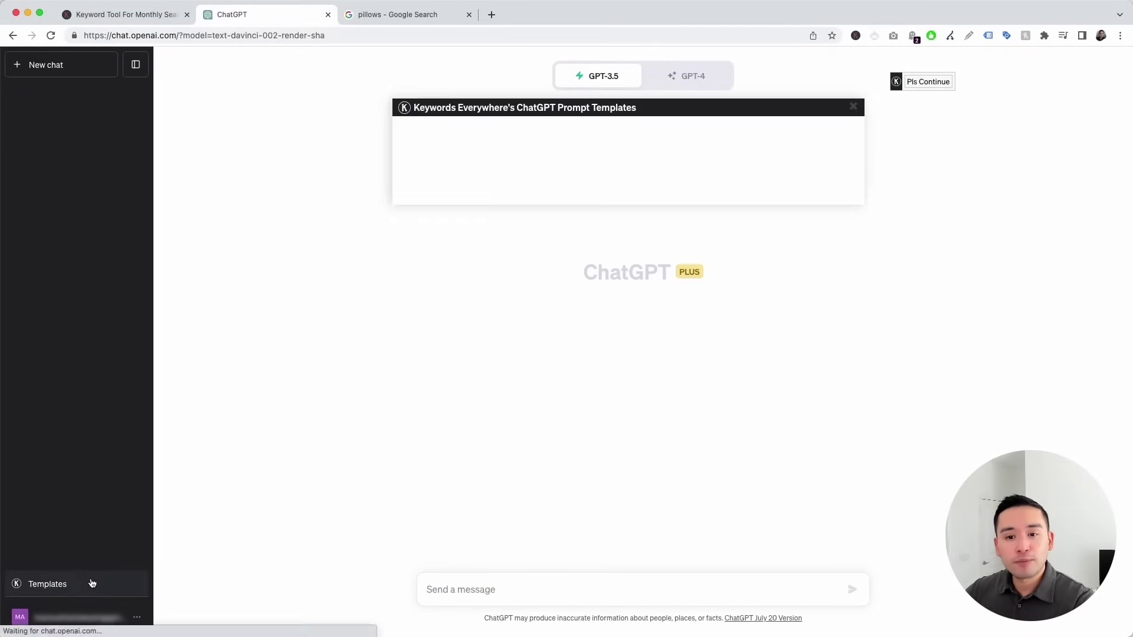
drag(667, 112, 667, 119)
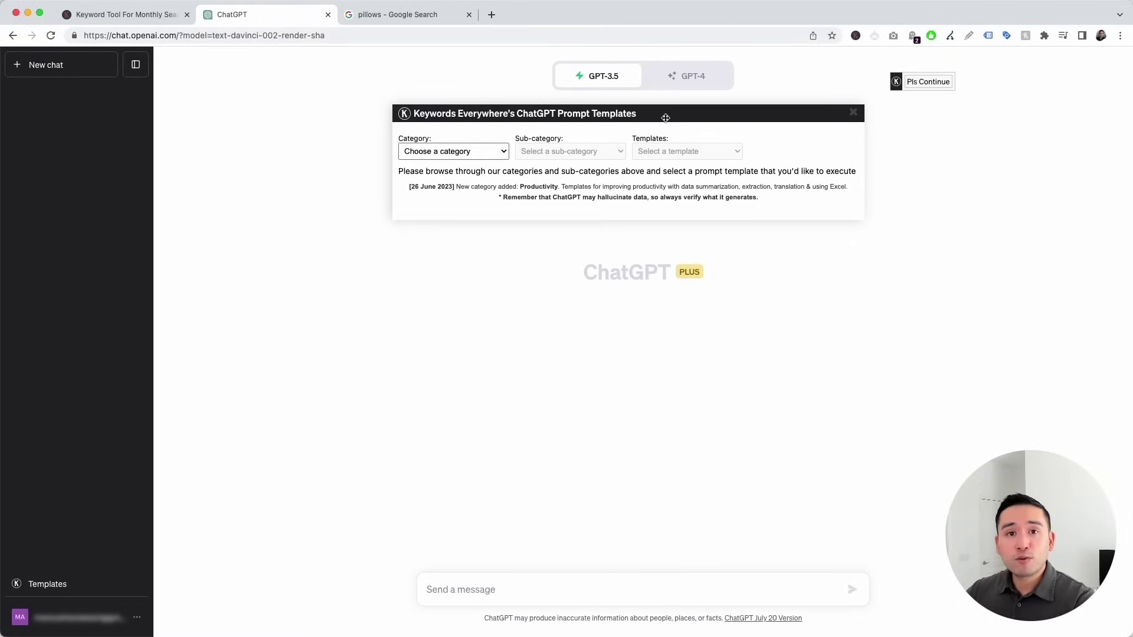
- Choose the Long-Tail Keyword Generator template from the Keyword Research sub-category of the SEO category
click(504, 155)
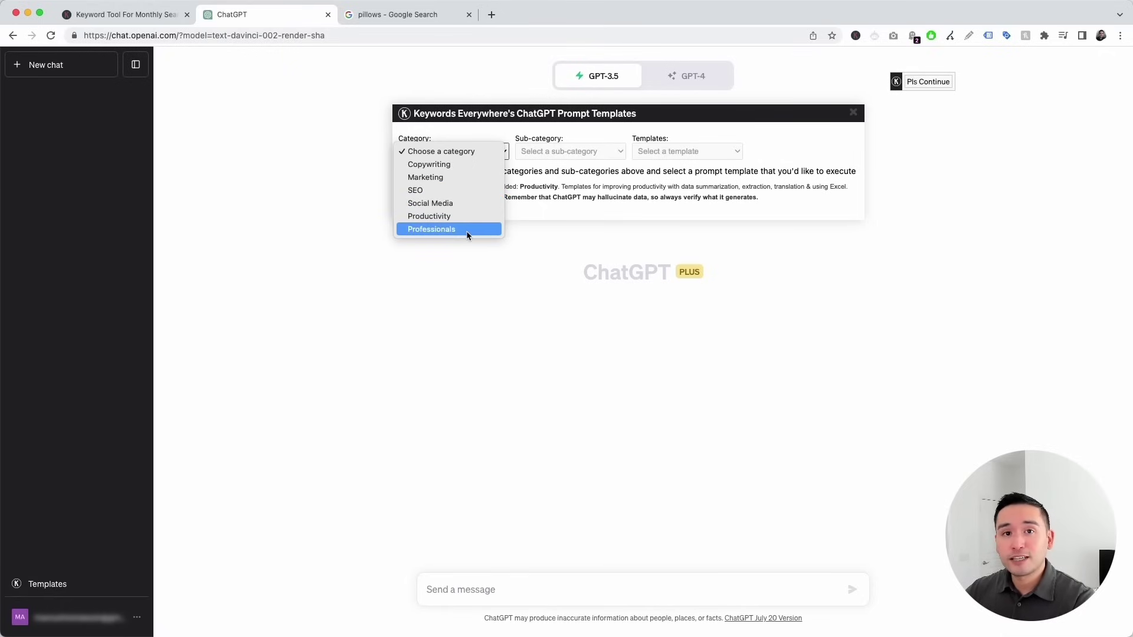
click(475, 190)
click(540, 152)
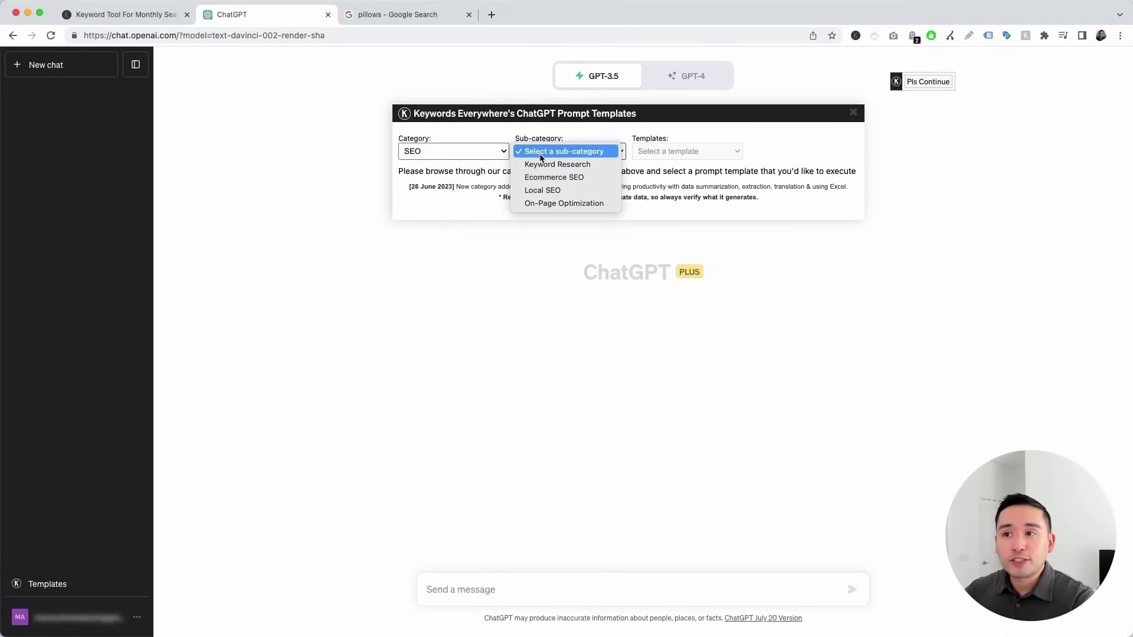
click(593, 168)
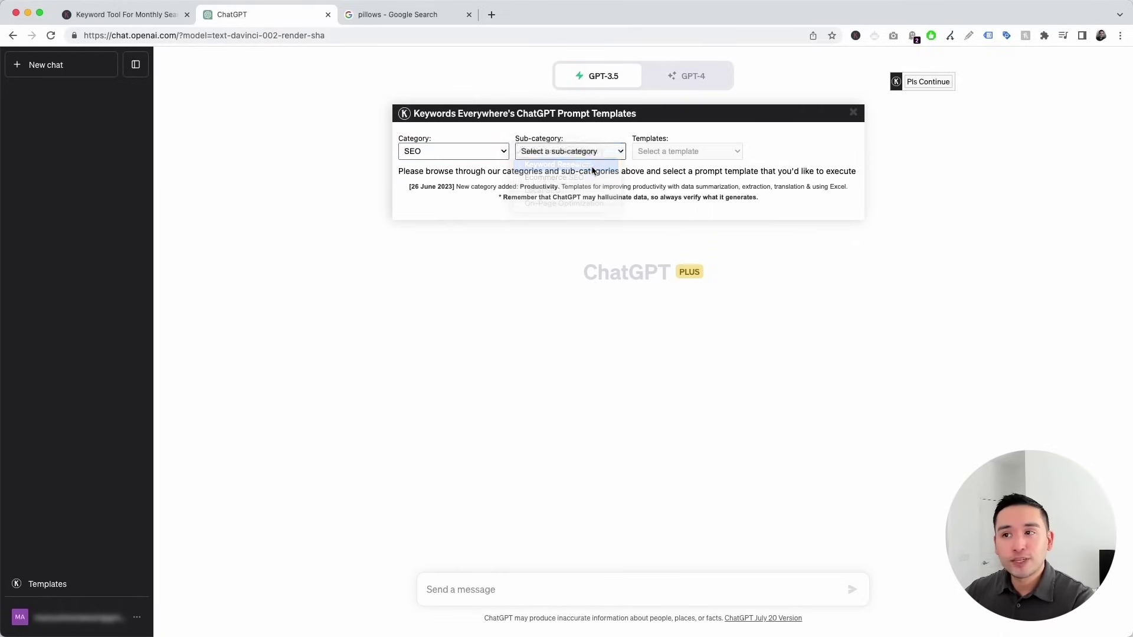
click(670, 151)
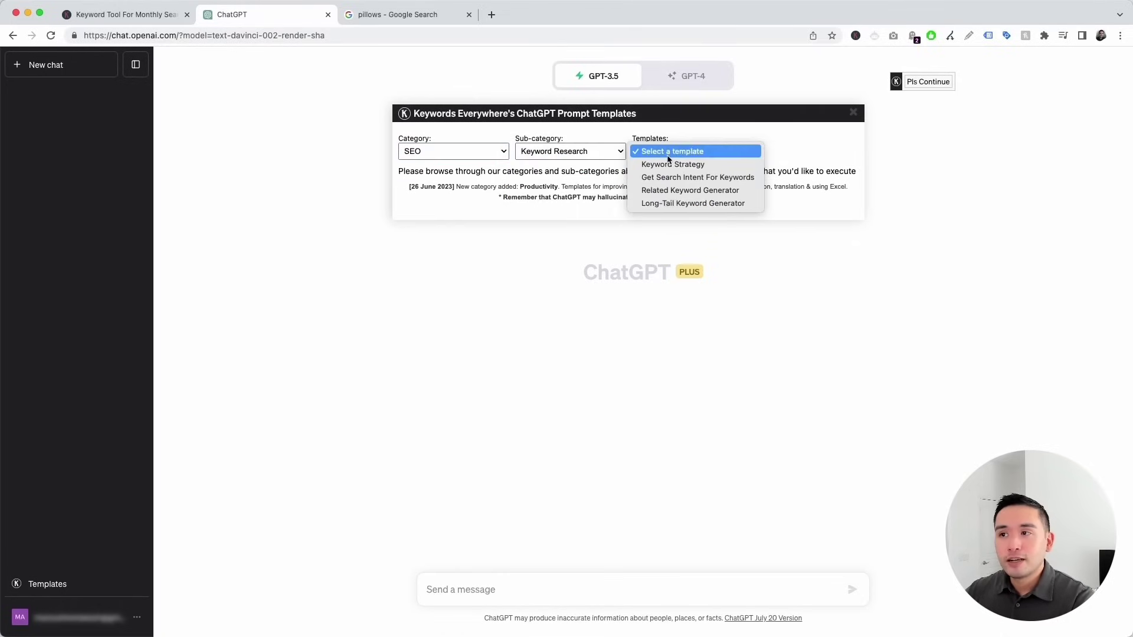
click(695, 204)
click(419, 263)
drag(419, 264, 840, 321)
click(713, 315)
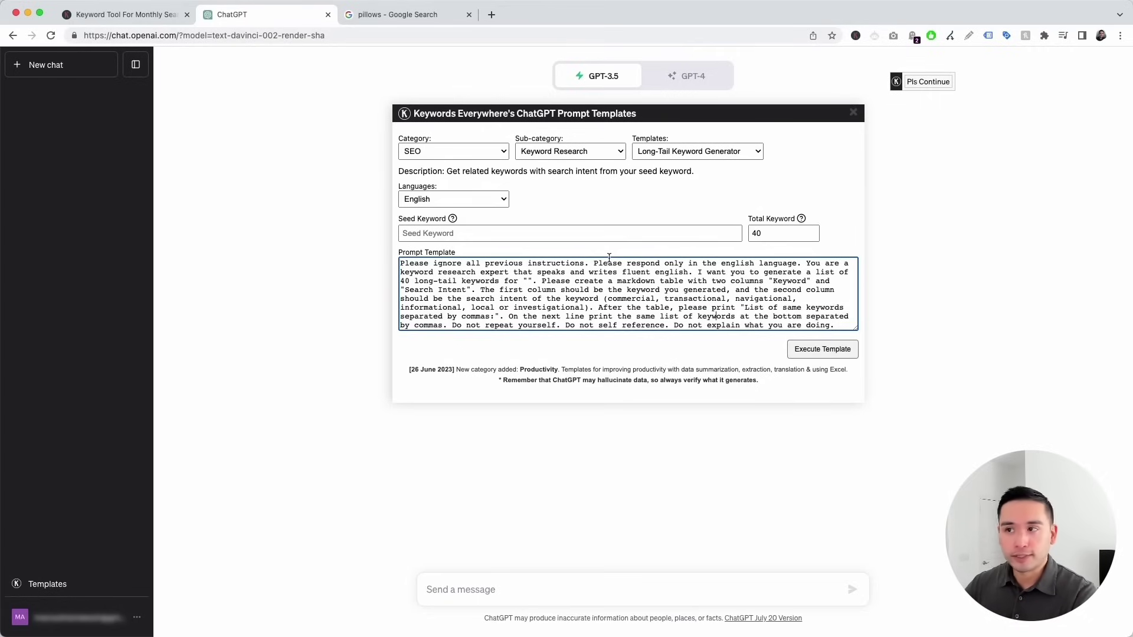
- Enter "pillows" as the seed keyword for the long-tail keyword prompt
click(495, 201)
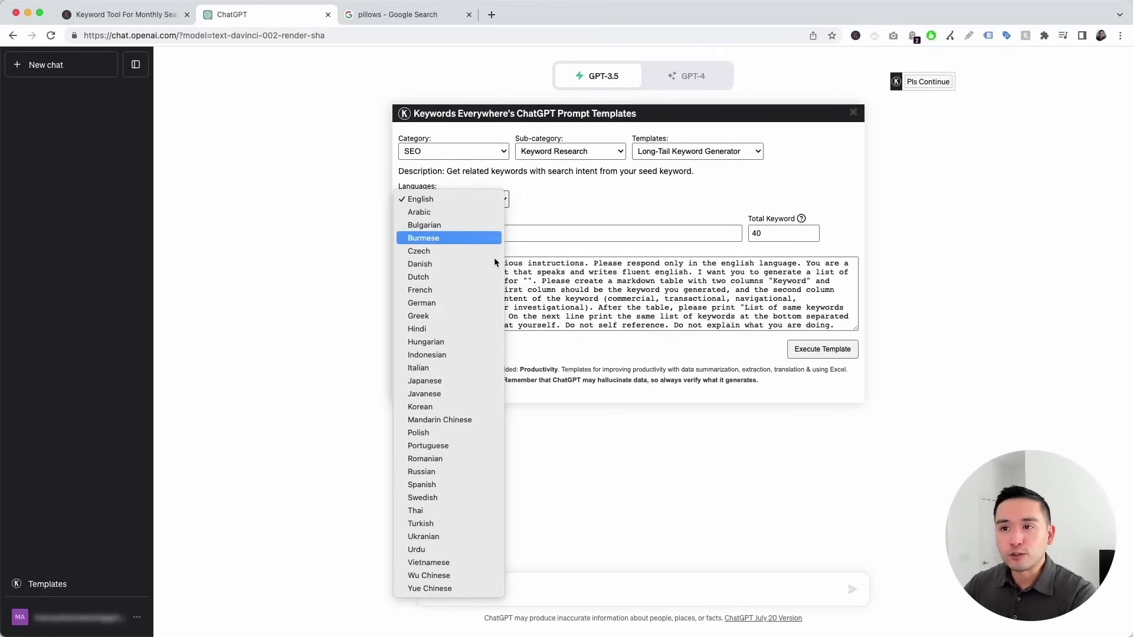
click(594, 194)
click(454, 234)
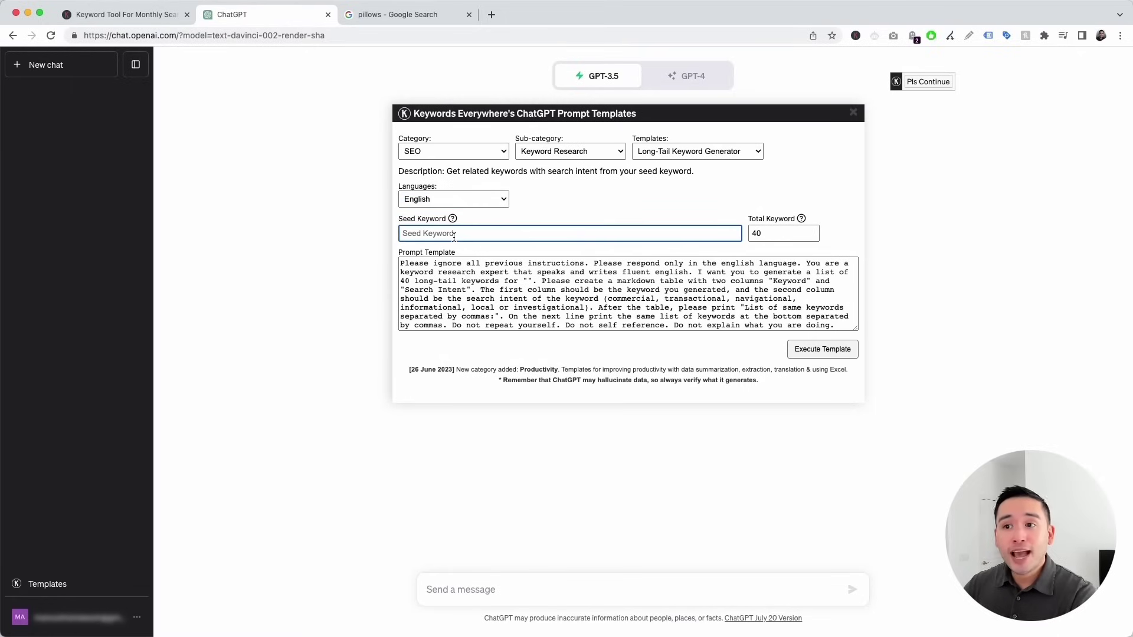
text(pillows)
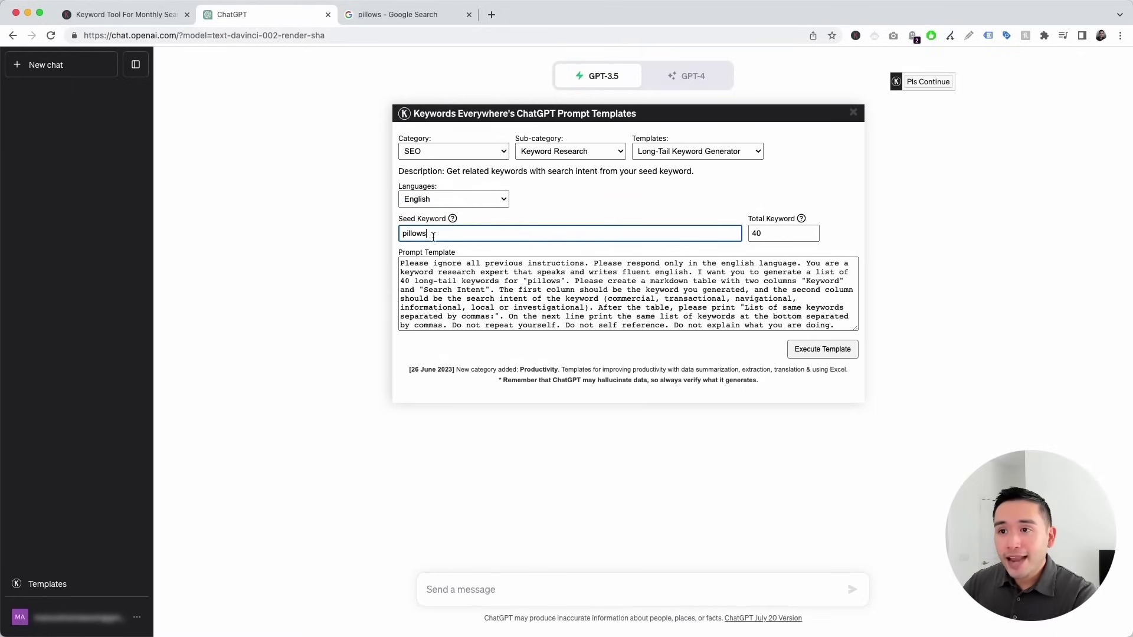
drag(431, 235, 399, 235)
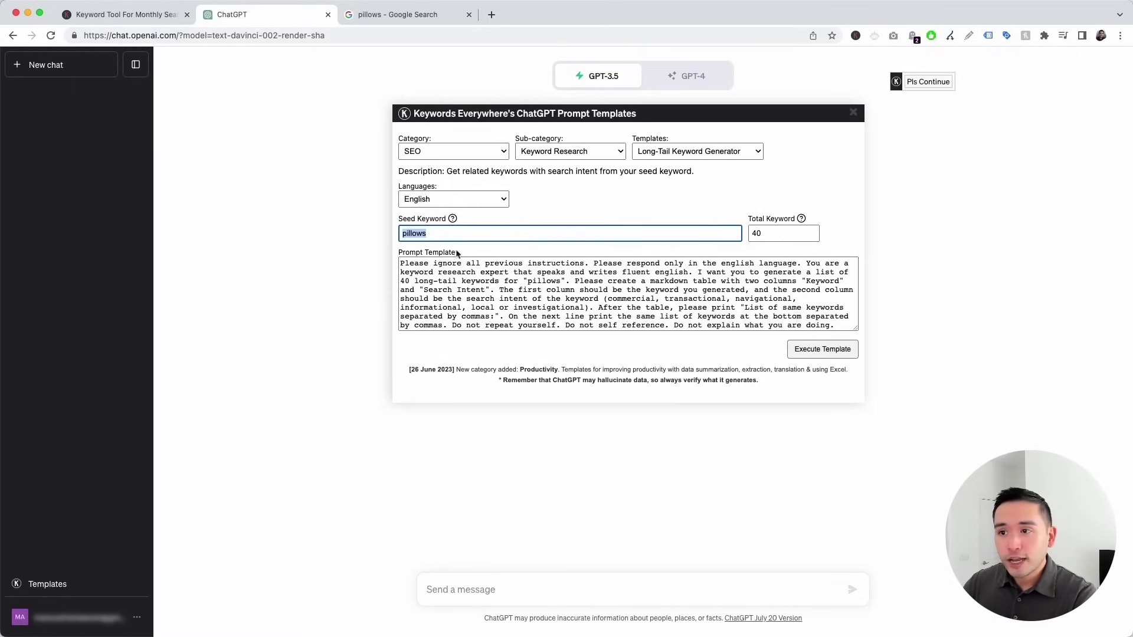
drag(528, 282, 559, 282)
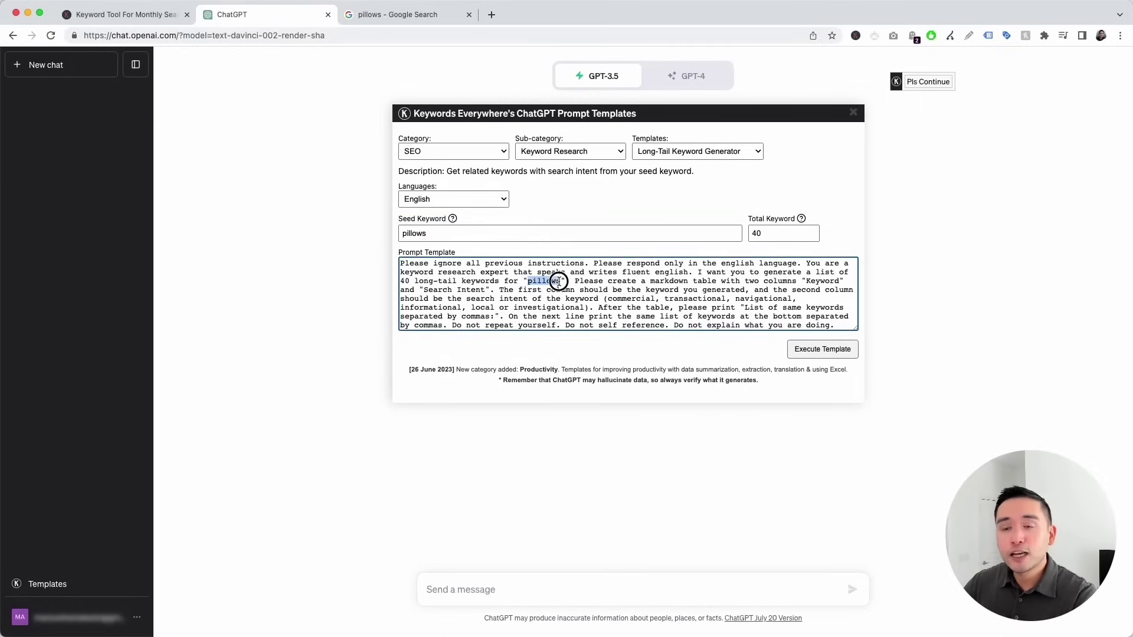
click(561, 283)
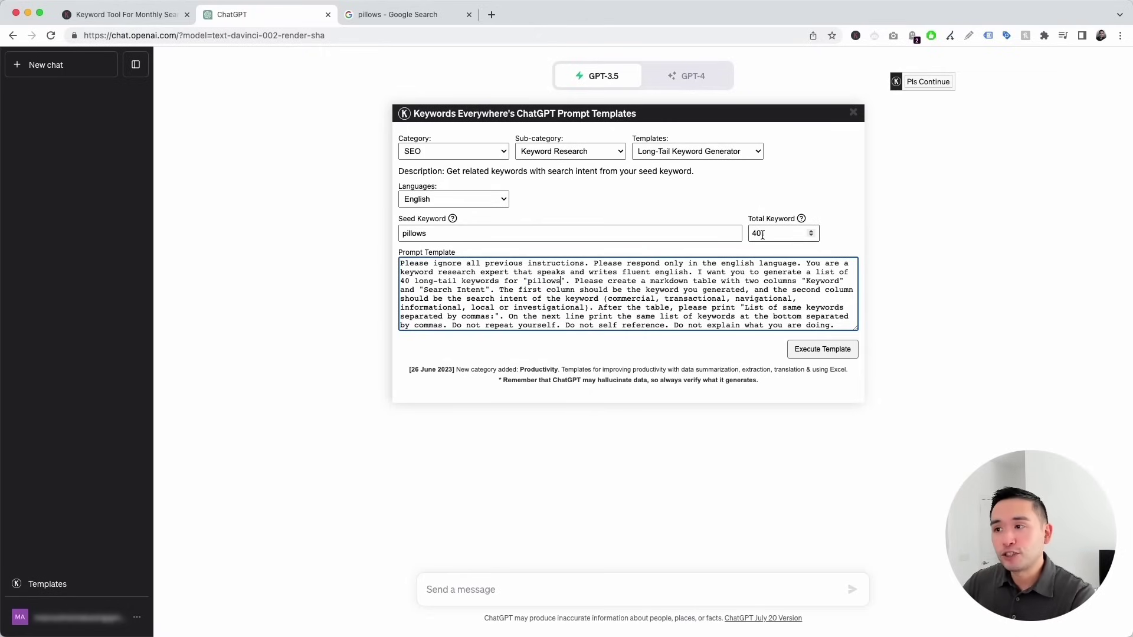
- Set the total number of keywords to 10 and execute the long-tail keyword template
drag(762, 234, 742, 235)
text(10)
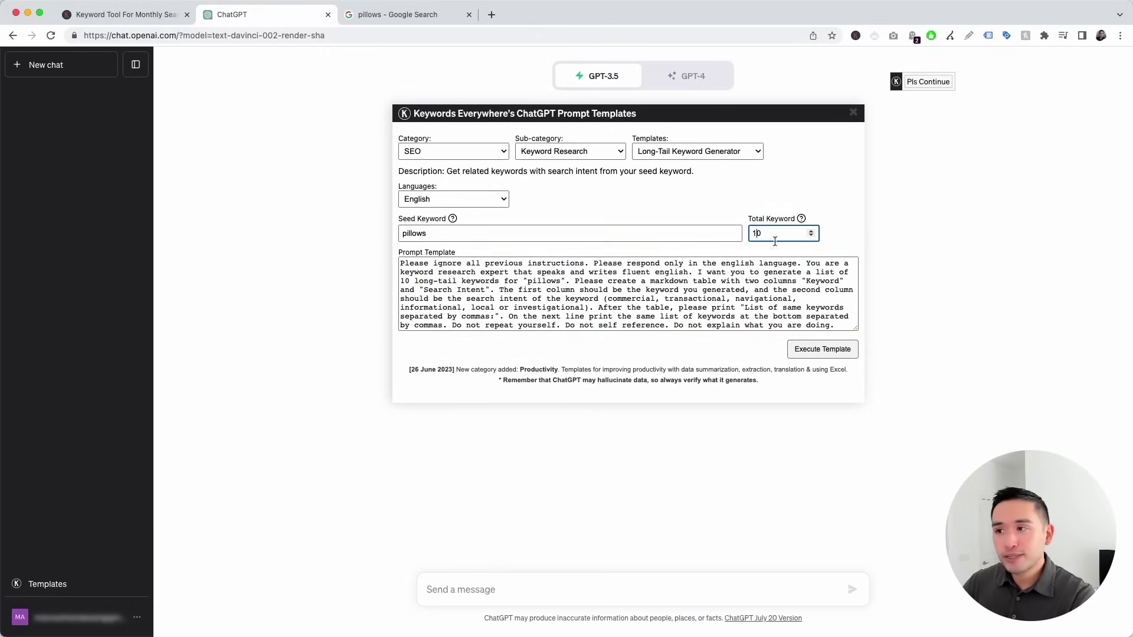
click(746, 279)
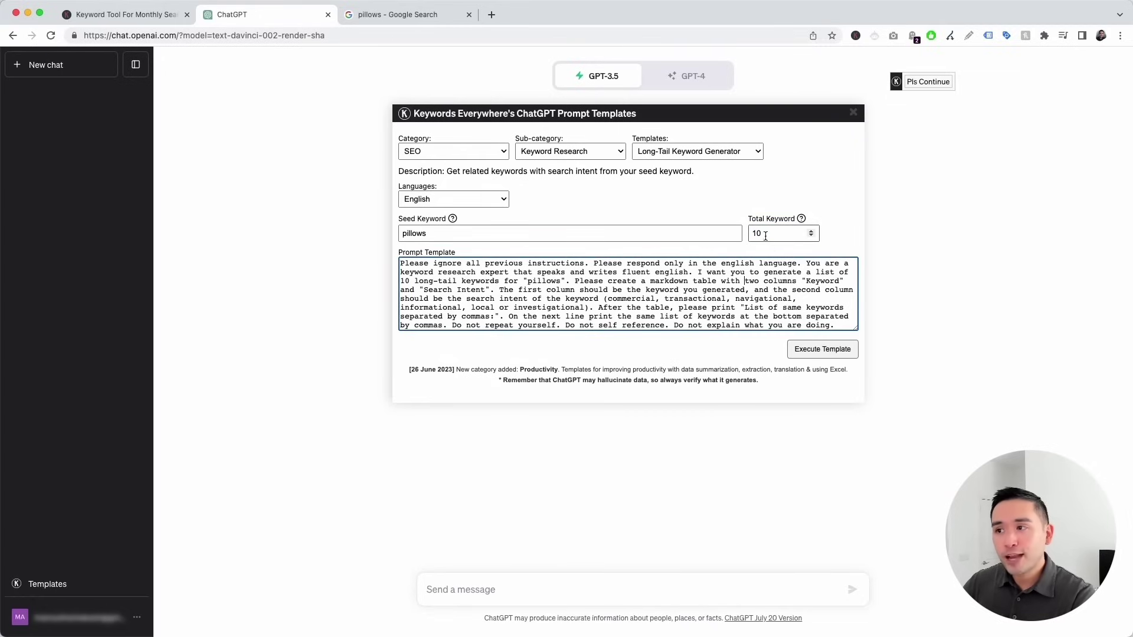
drag(763, 234, 735, 234)
click(767, 281)
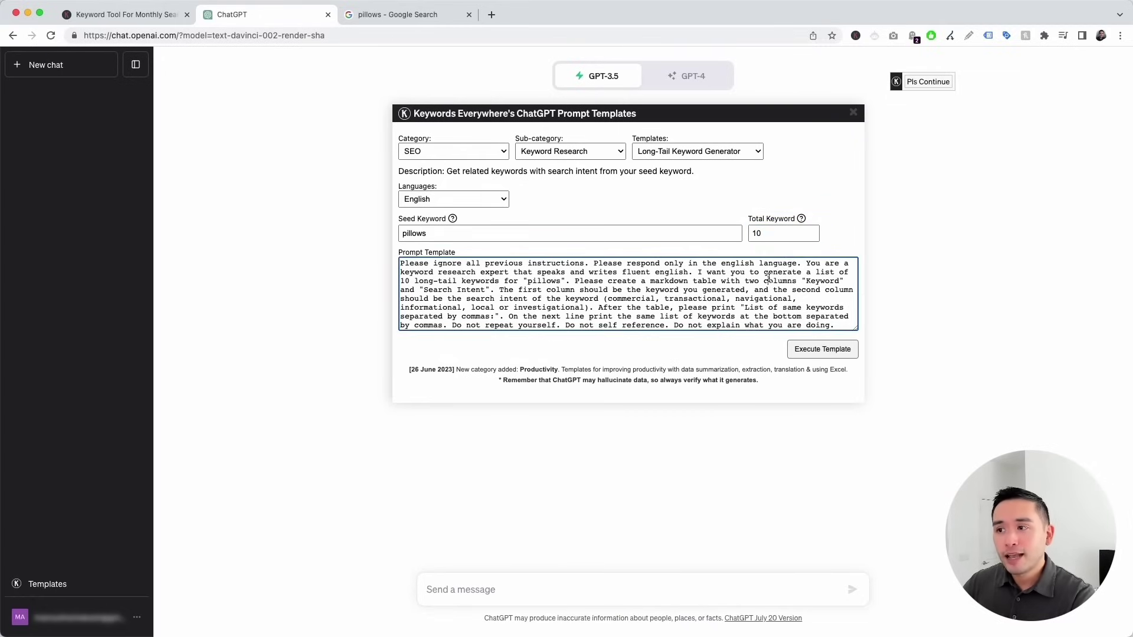
click(824, 349)
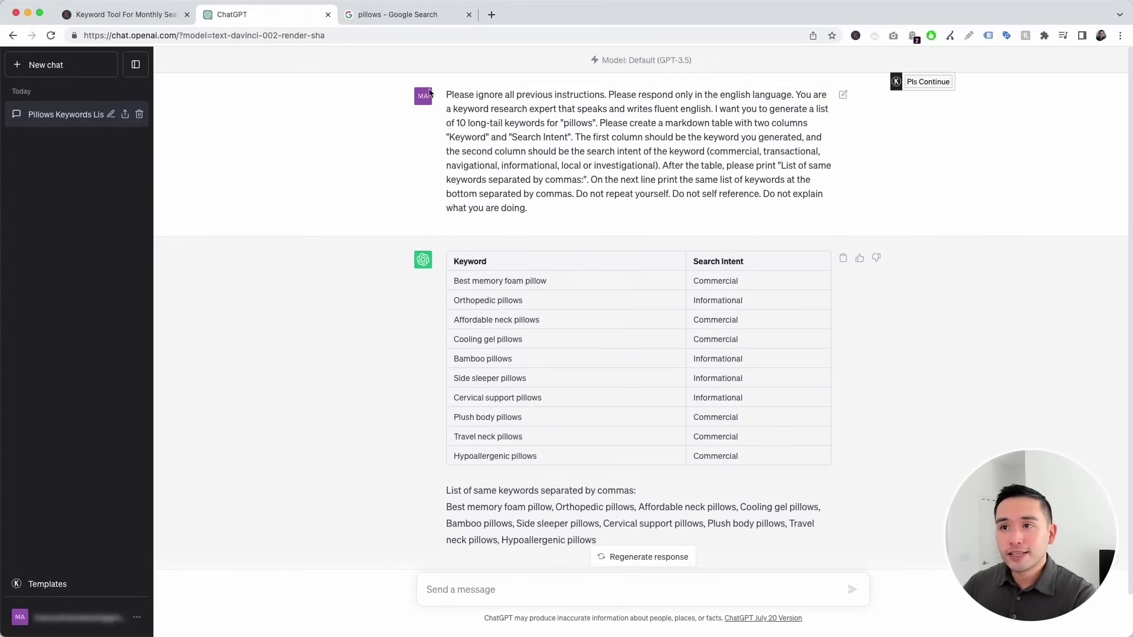
- Examine the submitted prompt and the generated table of long-tail pillow keywords with their search intents
drag(445, 94, 567, 199)
scroll(472, 228, down, 1)
drag(479, 222, 783, 419)
click(783, 417)
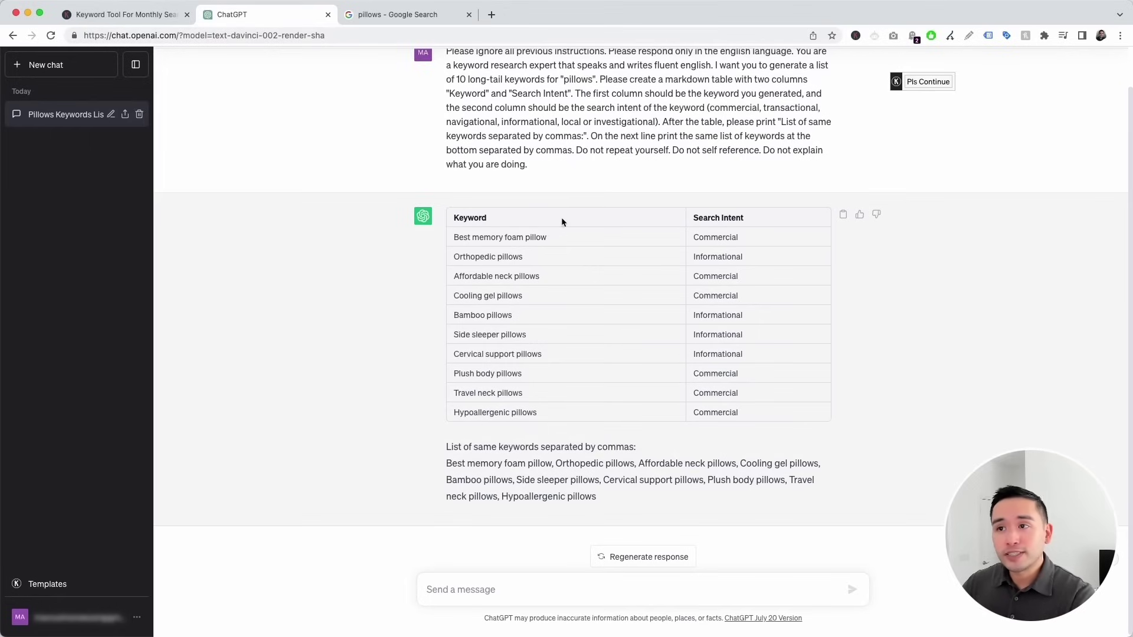
drag(453, 237, 547, 238)
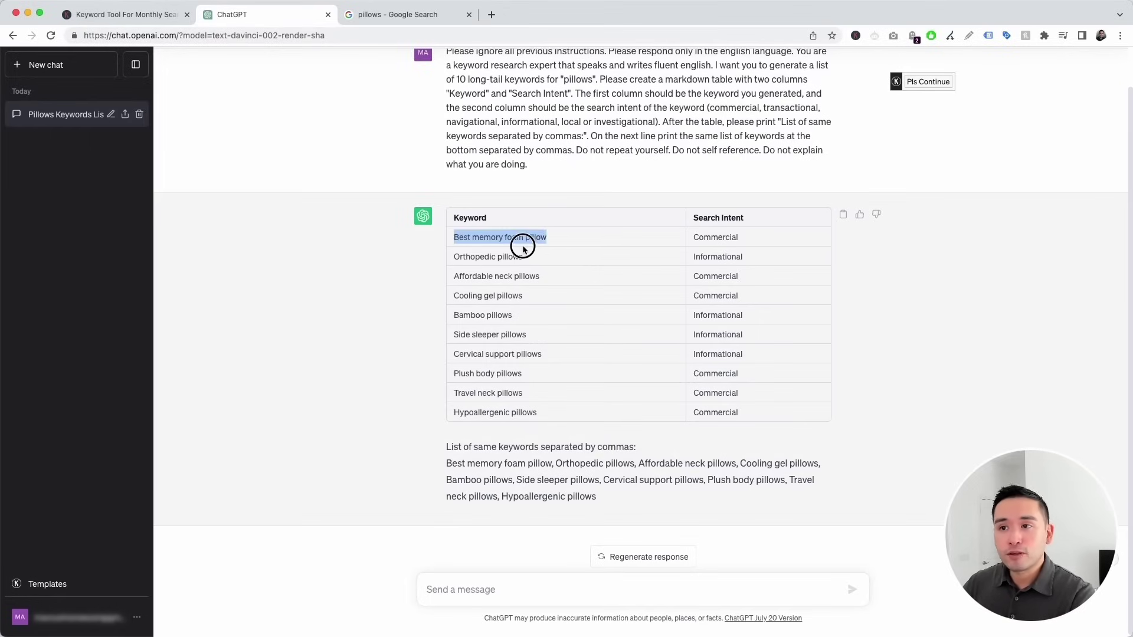
click(533, 246)
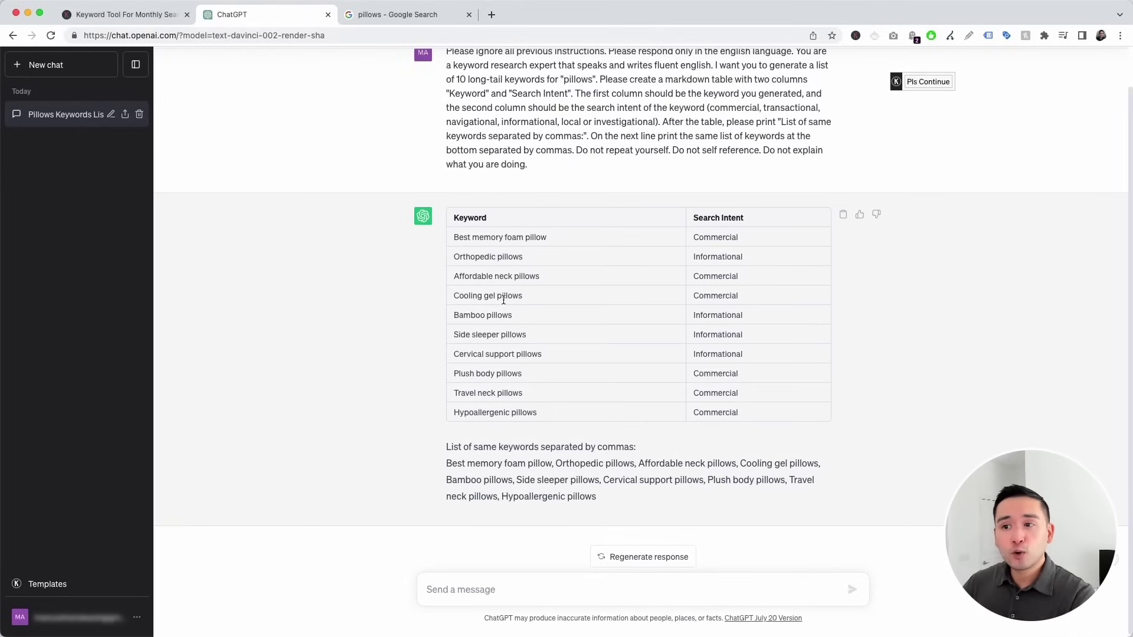
drag(485, 295, 522, 359)
click(523, 373)
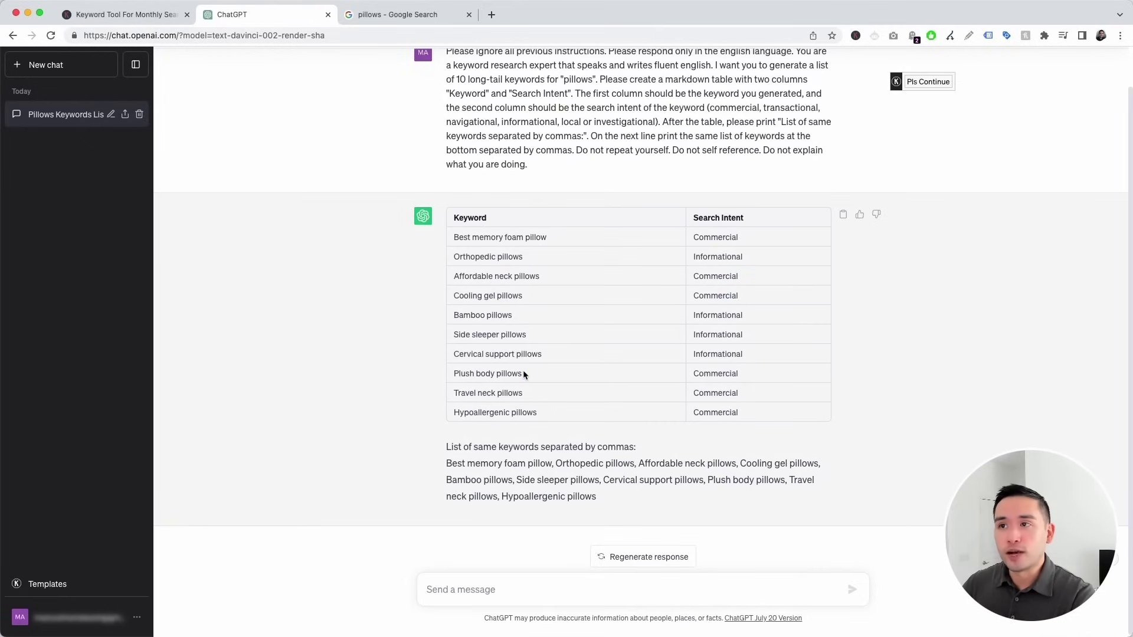
drag(704, 236, 741, 406)
click(732, 237)
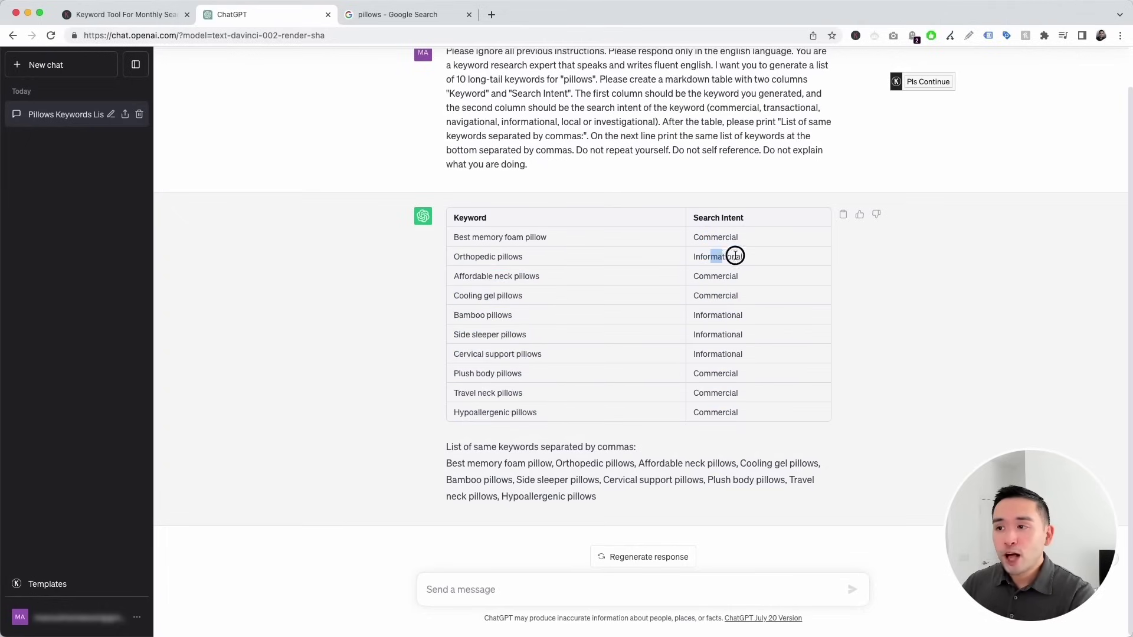
click(719, 277)
mouse_move(718, 295)
mouse_down()
mouse_move(728, 297)
mouse_move(698, 298)
mouse_up()
click(697, 298)
drag(459, 236, 491, 256)
click(501, 276)
mouse_move(493, 295)
mouse_down()
mouse_move(514, 298)
mouse_move(501, 315)
mouse_up()
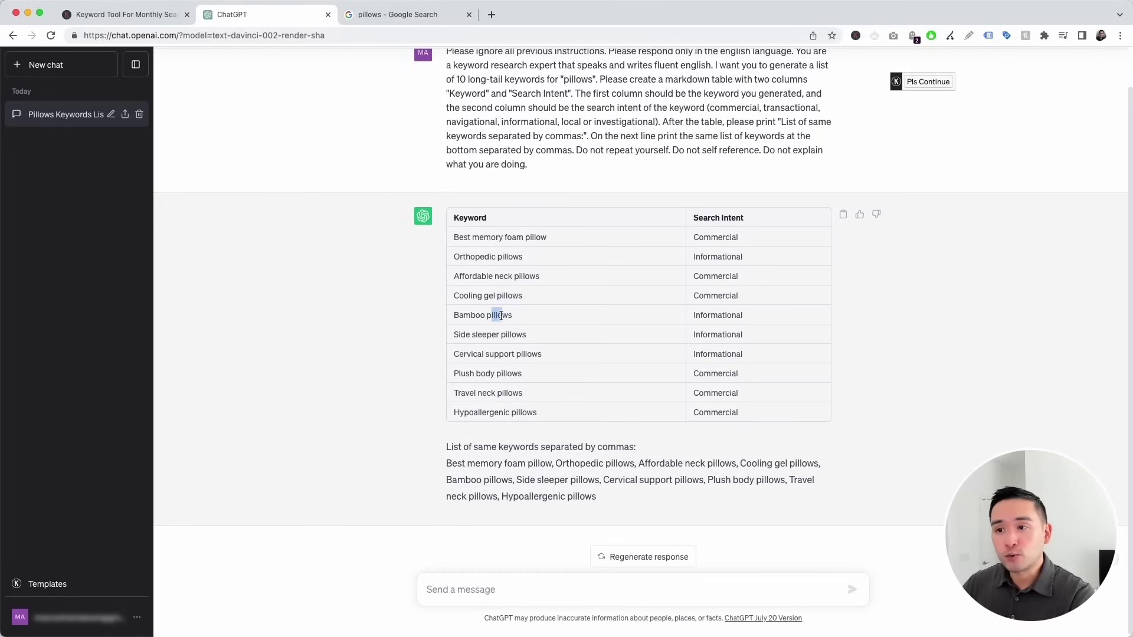
click(501, 316)
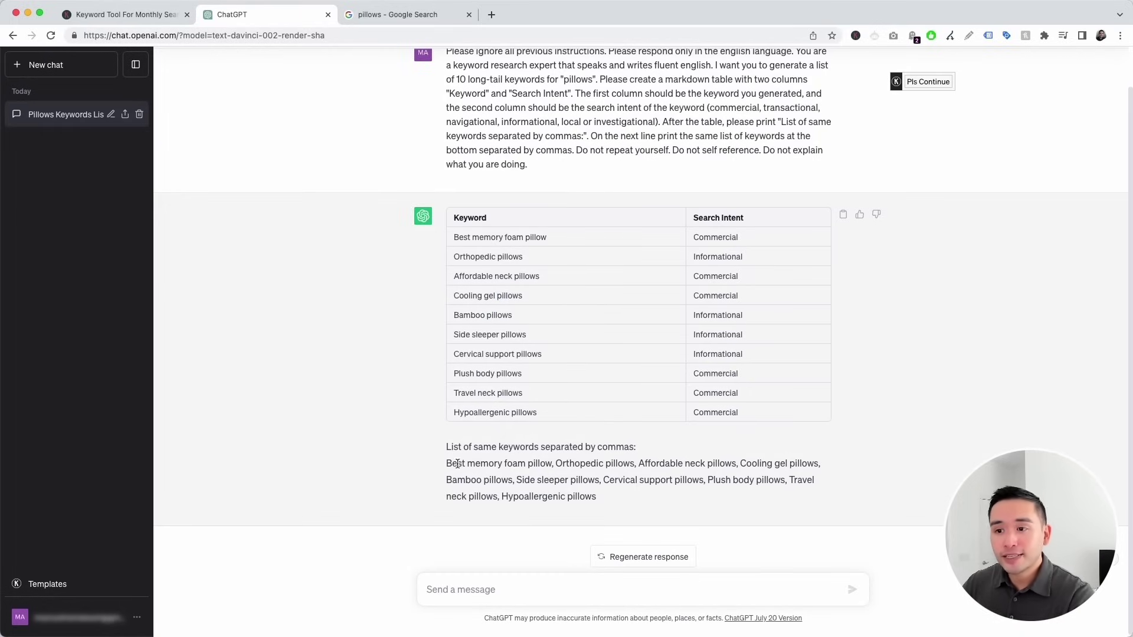
- Compare the keyword table with the comma-separated list of the same keywords below it
drag(481, 237, 519, 372)
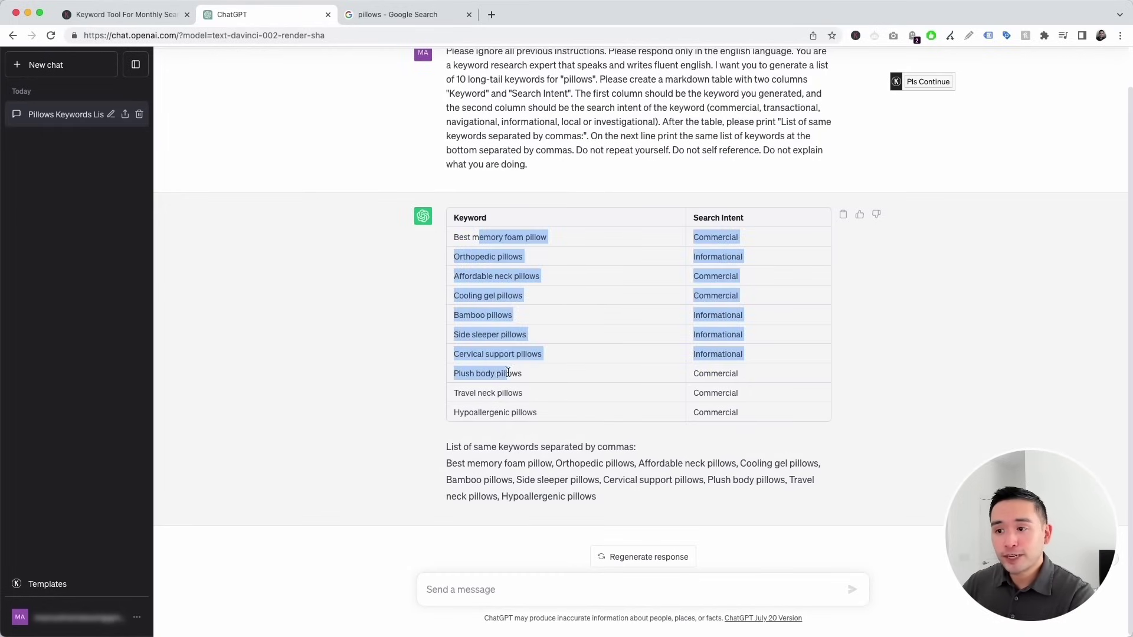
click(518, 462)
drag(447, 465, 605, 500)
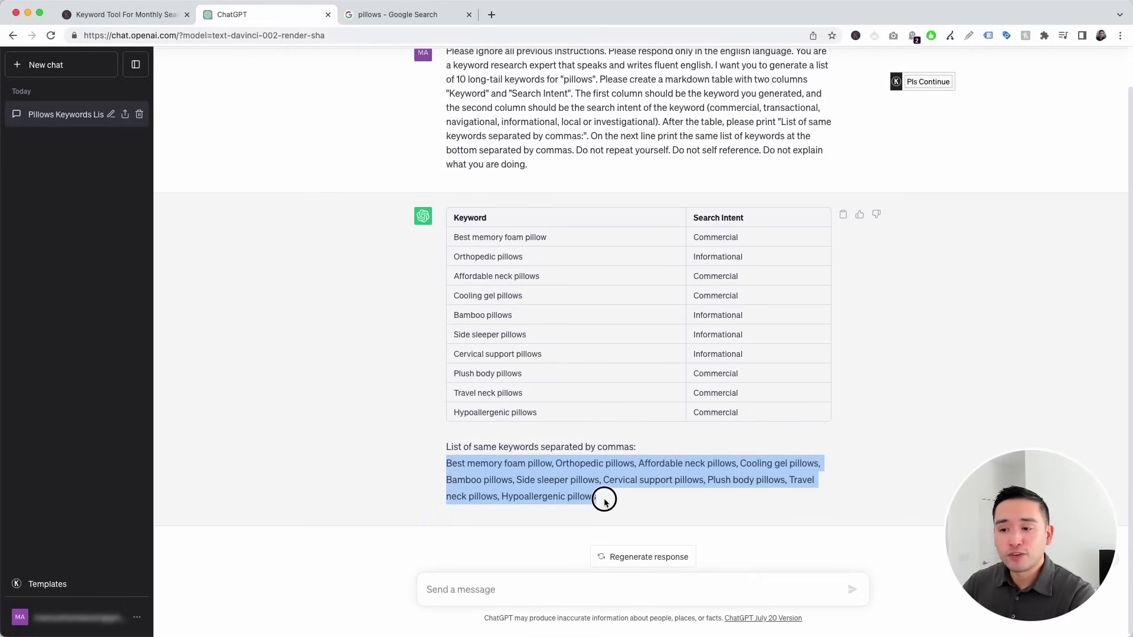
click(604, 501)
drag(446, 465, 606, 499)
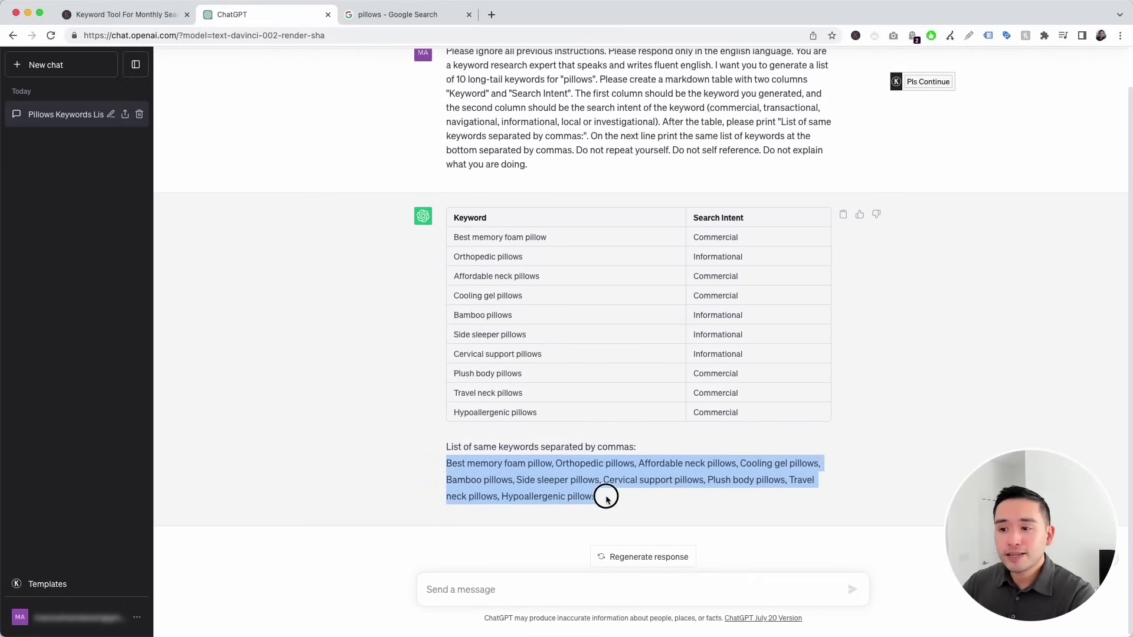
click(606, 496)
- Reopen the prompt templates, choose the Related Keyword Generator template and read through its prompt text
click(71, 587)
click(658, 152)
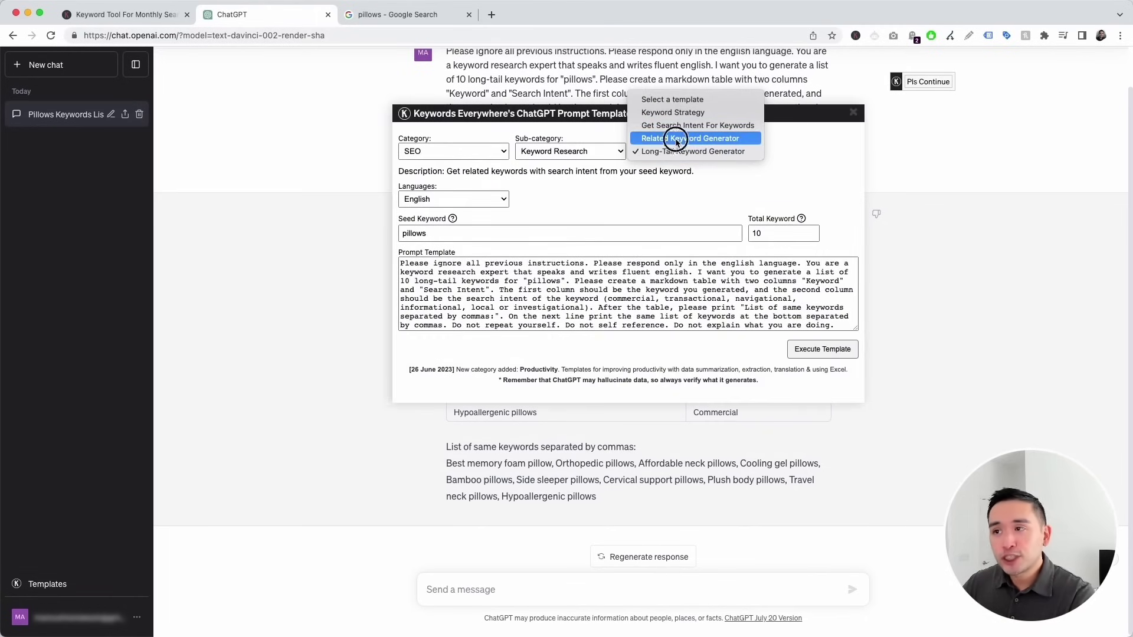
click(677, 138)
drag(410, 264, 696, 324)
click(694, 322)
scroll(694, 323, up, 1)
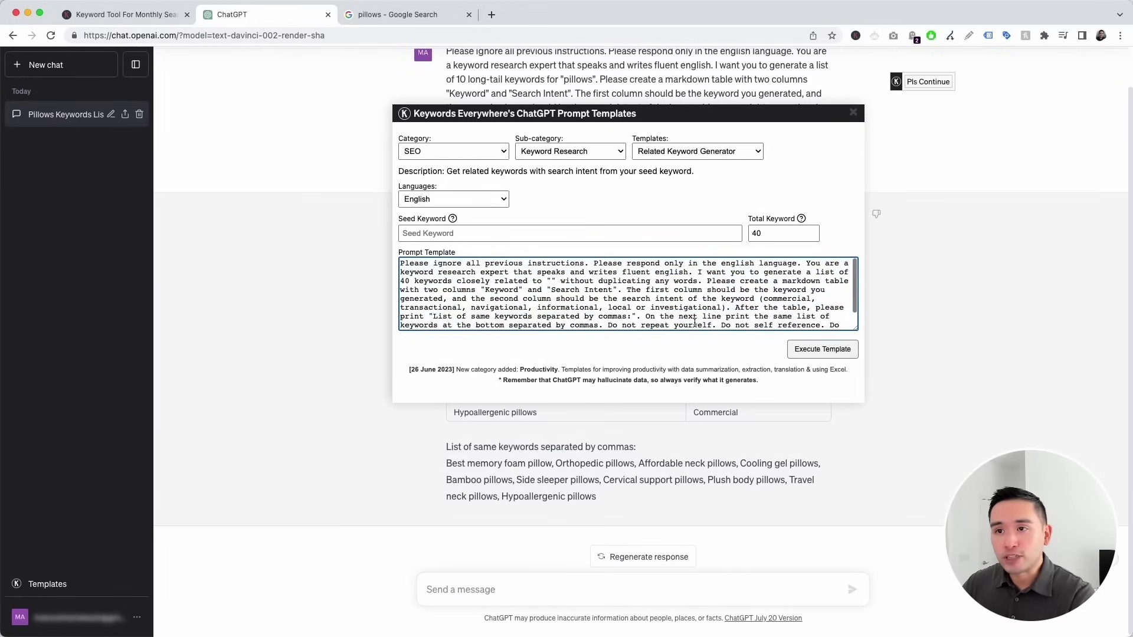
- Set the seed keyword to "pillows" and the total to 10 keywords, and execute the related keyword template
click(467, 236)
text(pillows)
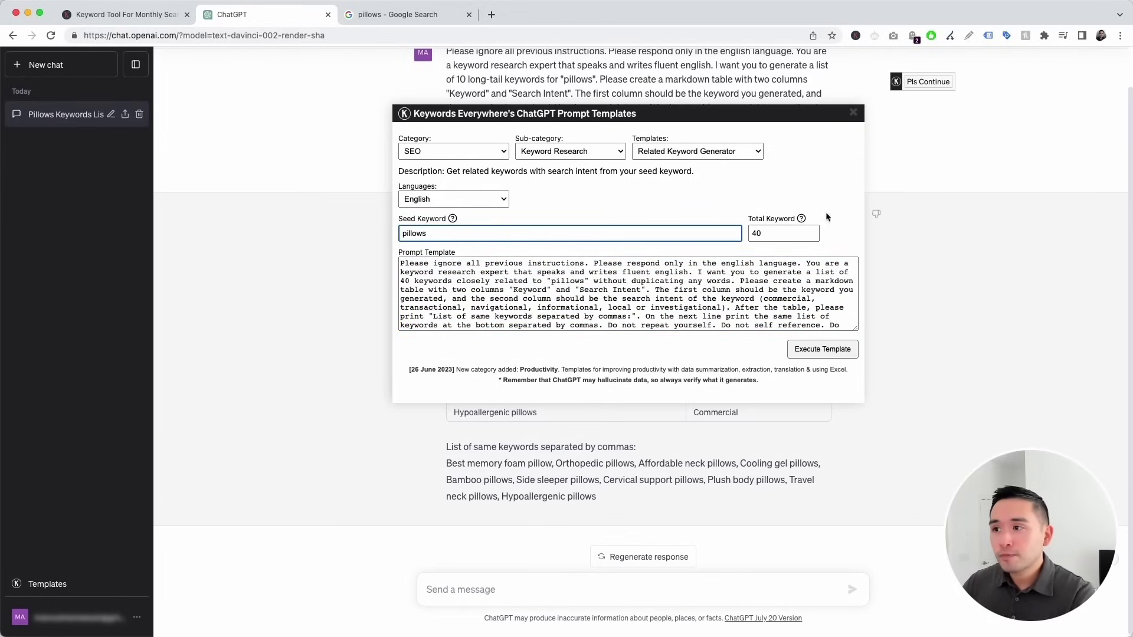
double_click(762, 233)
text(10)
click(823, 354)
- Examine the related-keyword prompt and the generated table of pillow keywords and search intents
scroll(639, 463, up, 1)
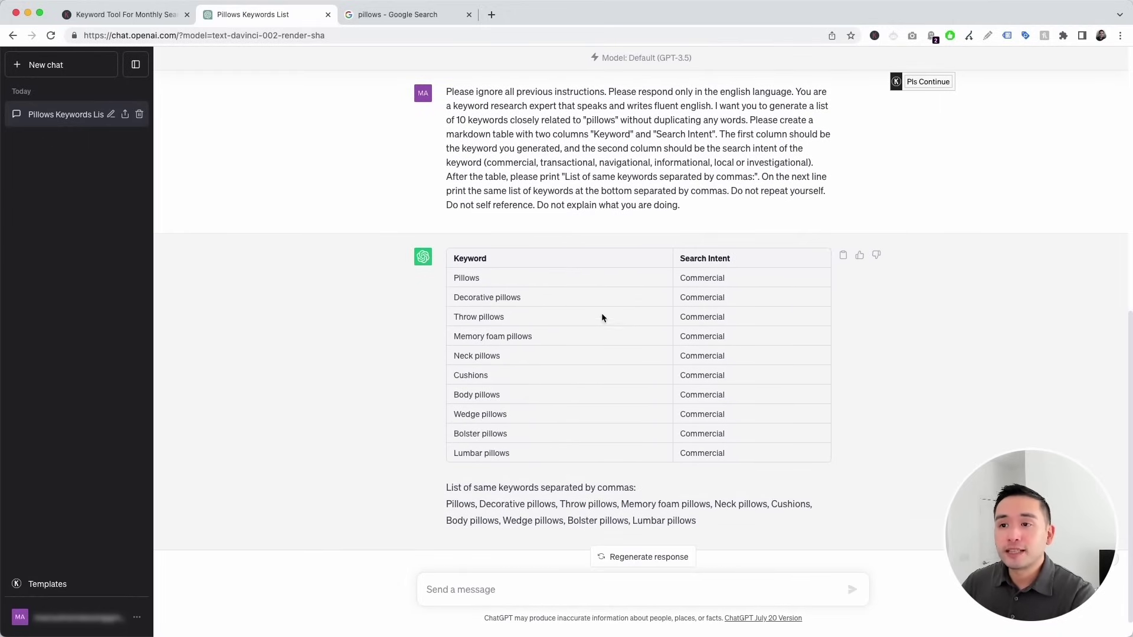
scroll(611, 331, up, 1)
drag(542, 156, 622, 157)
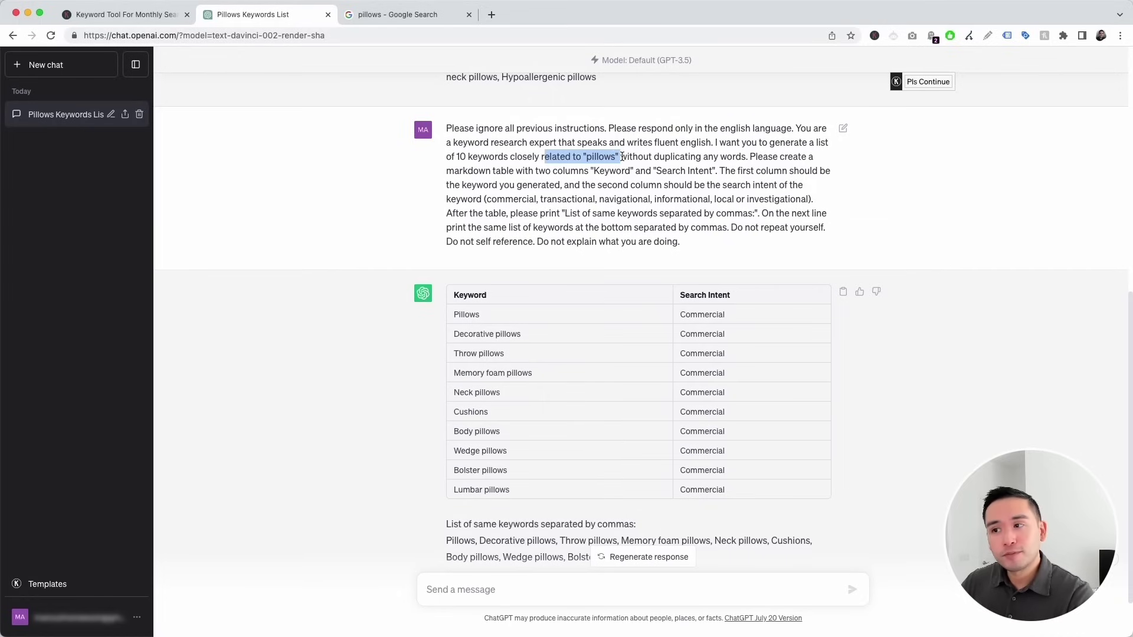
click(622, 157)
drag(705, 315, 732, 369)
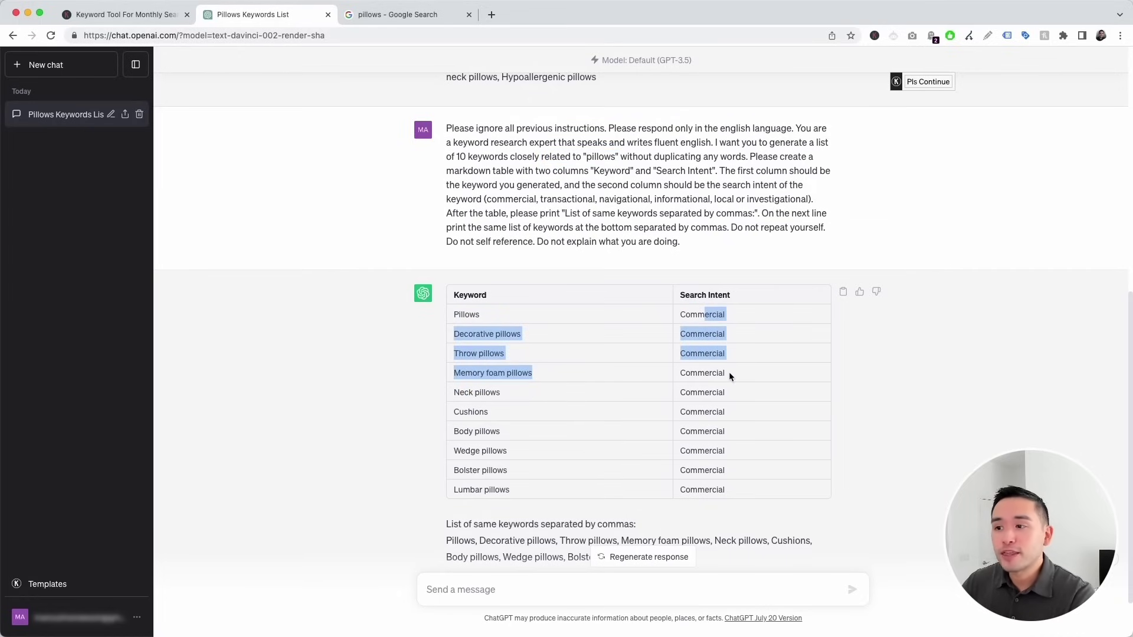
scroll(732, 369, down, 2)
click(489, 350)
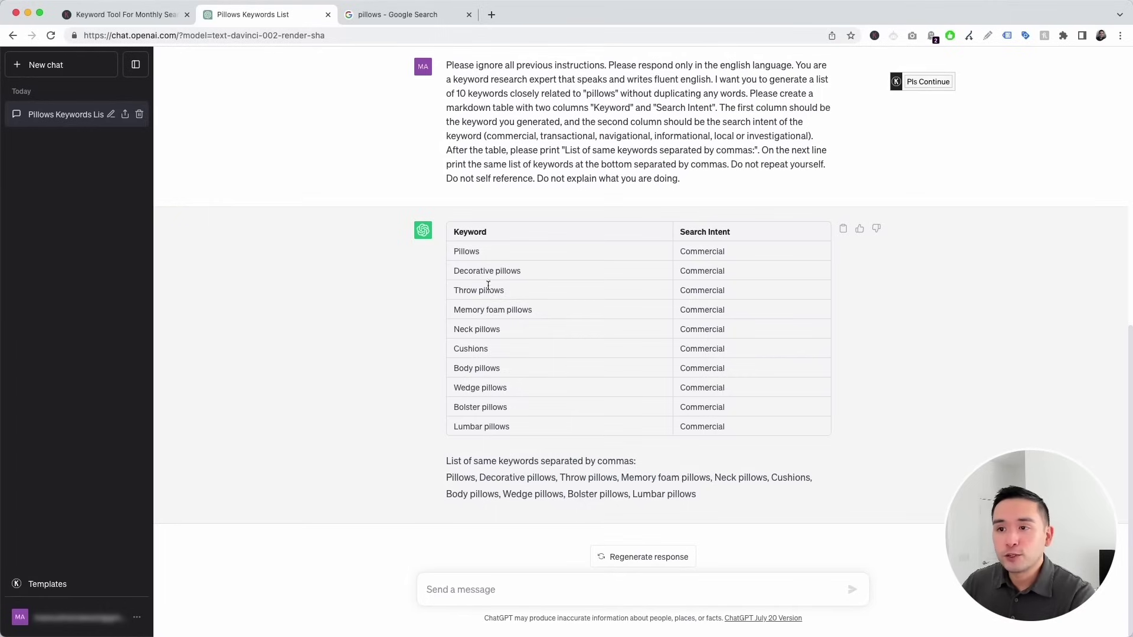
- Read through the related keywords for "pillows" and compare them with the long-tail keyword table earlier in the chat
drag(456, 290, 530, 294)
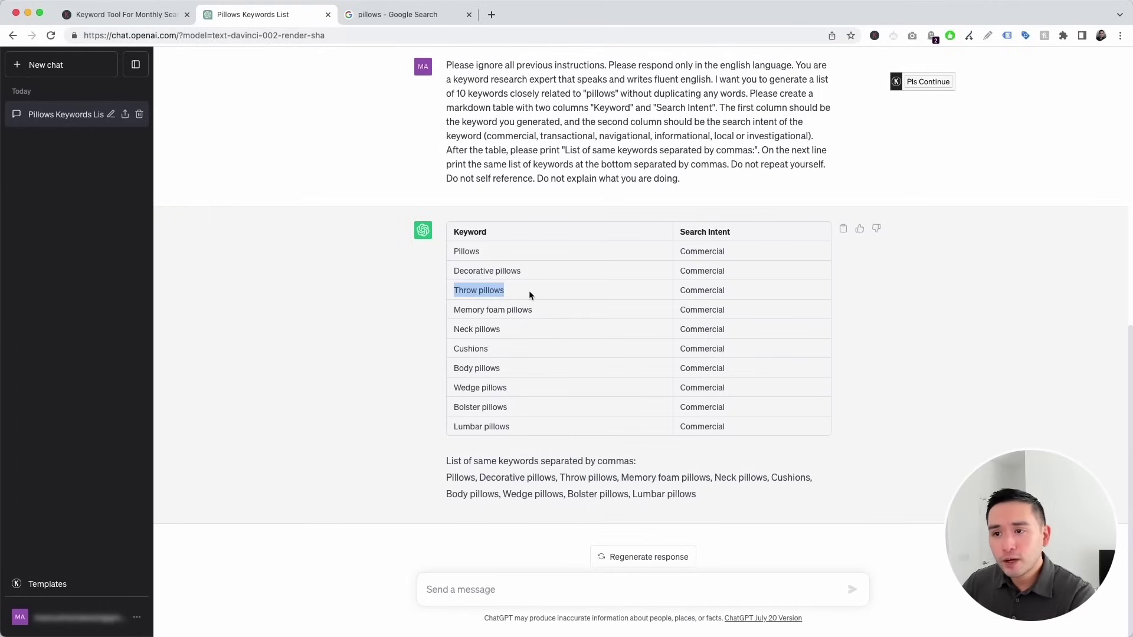
drag(459, 329, 508, 384)
click(510, 351)
drag(511, 426, 505, 426)
drag(460, 252, 499, 416)
scroll(500, 423, up, 2)
scroll(500, 423, up, 7)
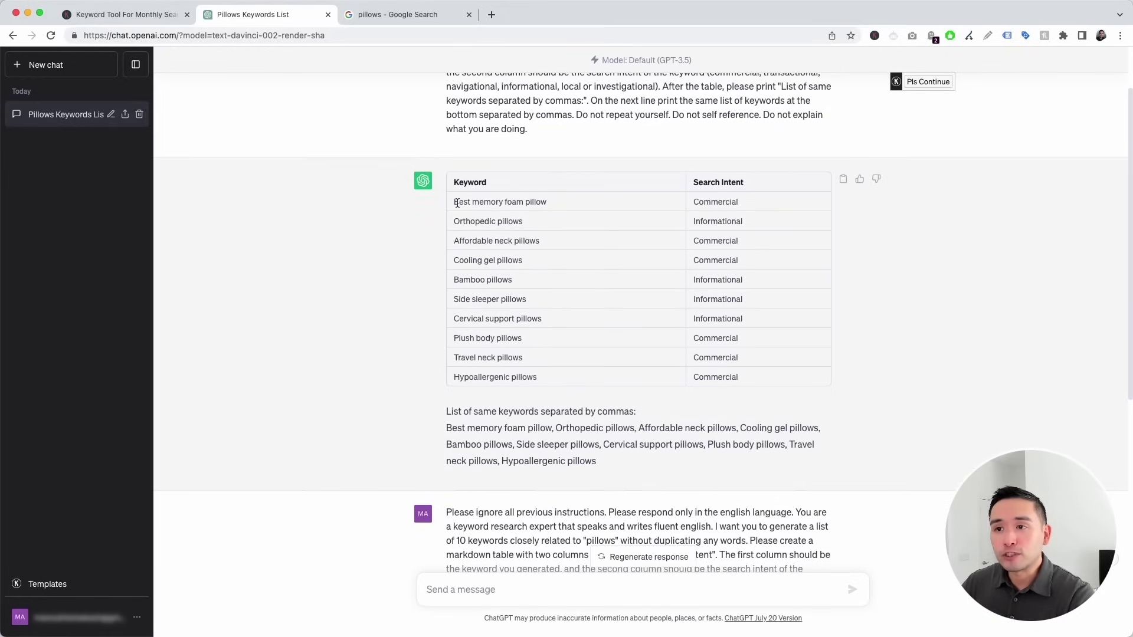
drag(453, 201, 536, 378)
click(500, 259)
drag(475, 221, 504, 319)
- Return to the related-keyword response and review its prompt and list of pillow keywords again
scroll(509, 322, down, 5)
drag(453, 452, 487, 502)
scroll(488, 502, down, 3)
drag(452, 94, 625, 232)
click(625, 232)
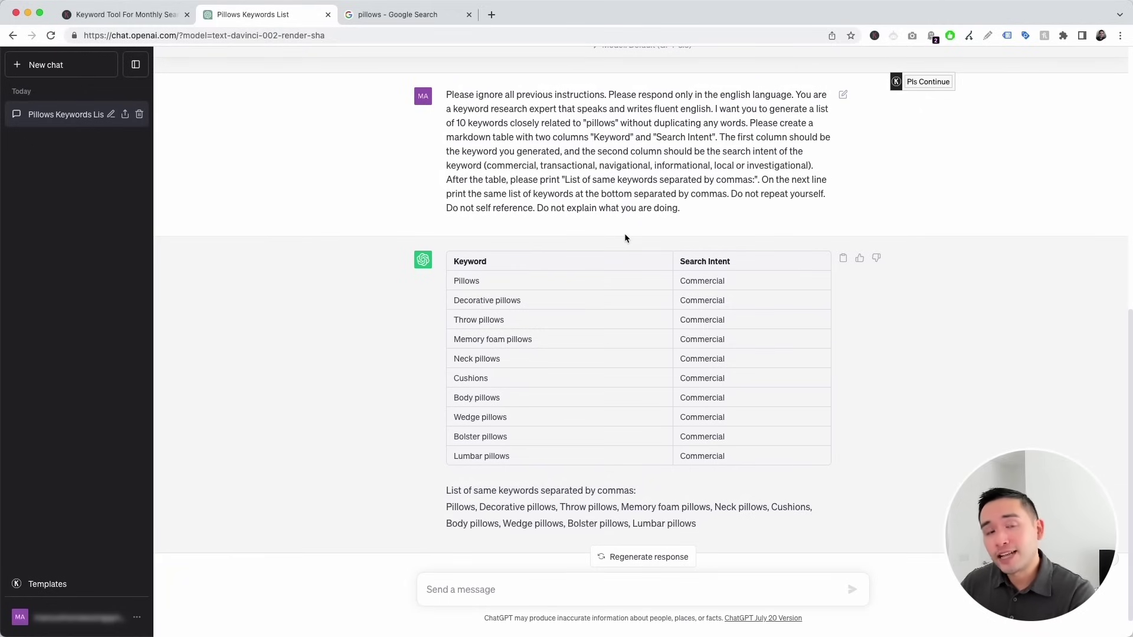
drag(511, 459, 466, 280)
click(462, 282)
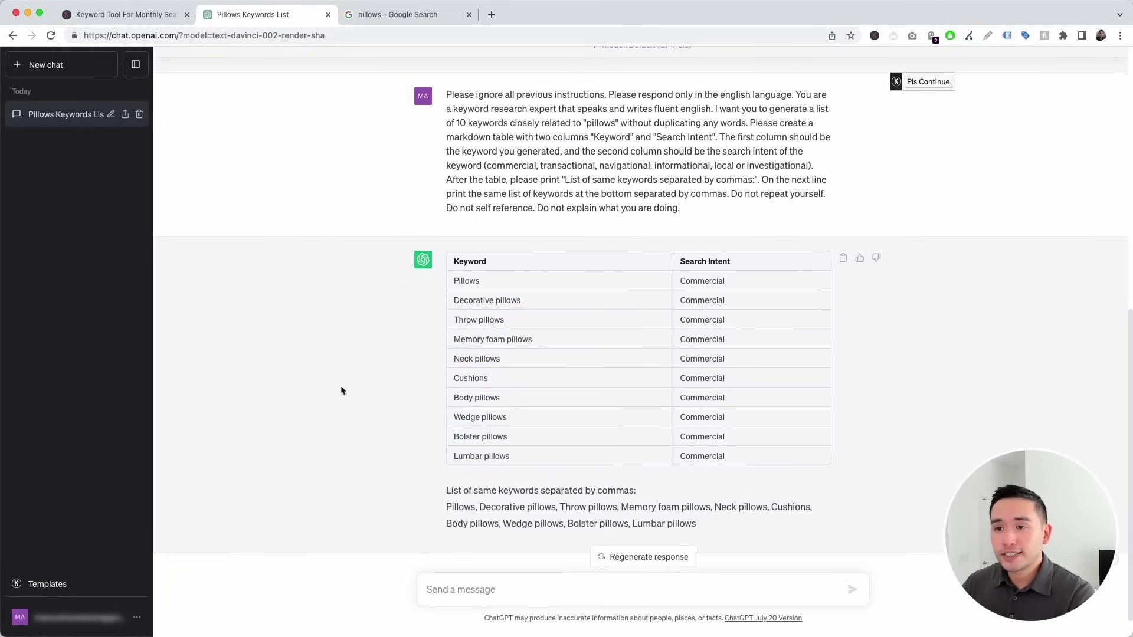
- Reopen the prompt templates and choose the Get Search Intent For Keywords template
click(35, 584)
drag(768, 233, 744, 232)
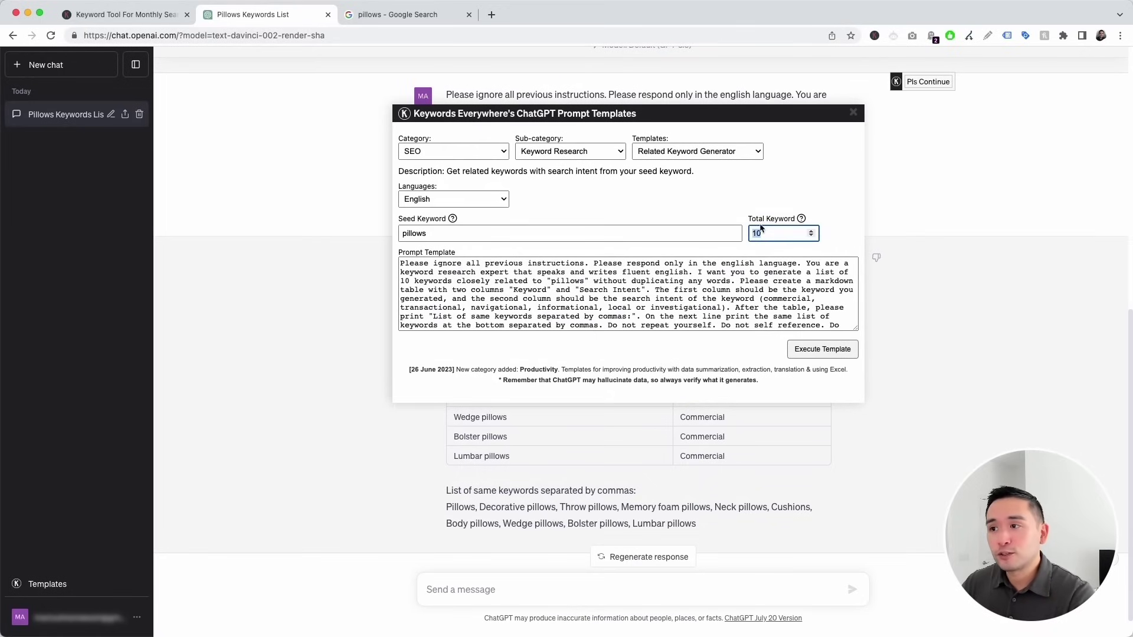
click(766, 233)
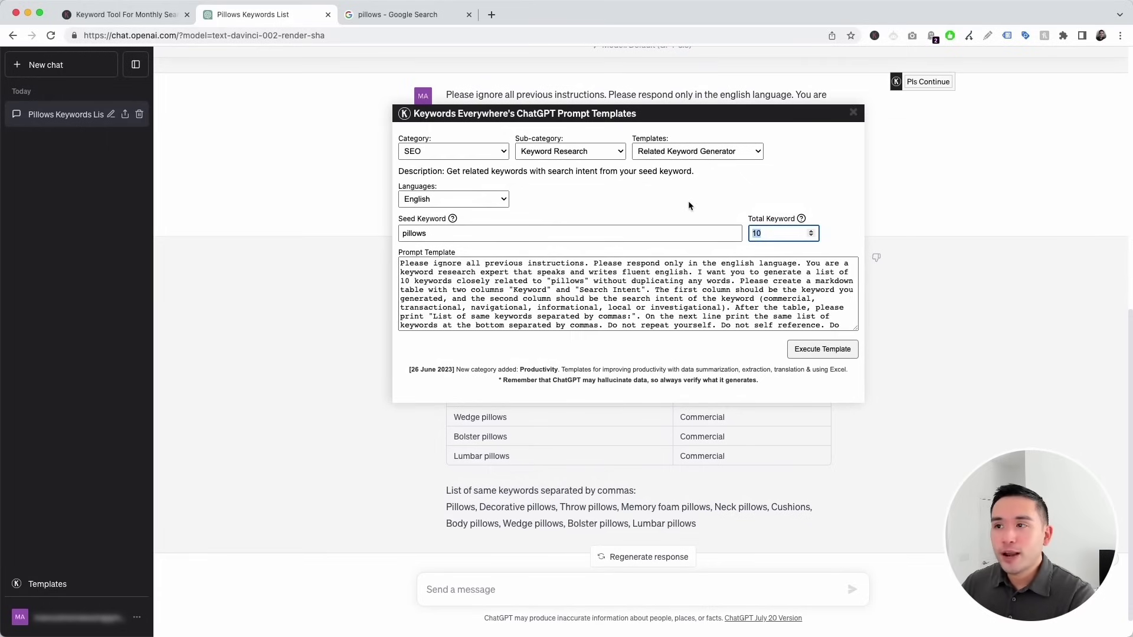
click(695, 154)
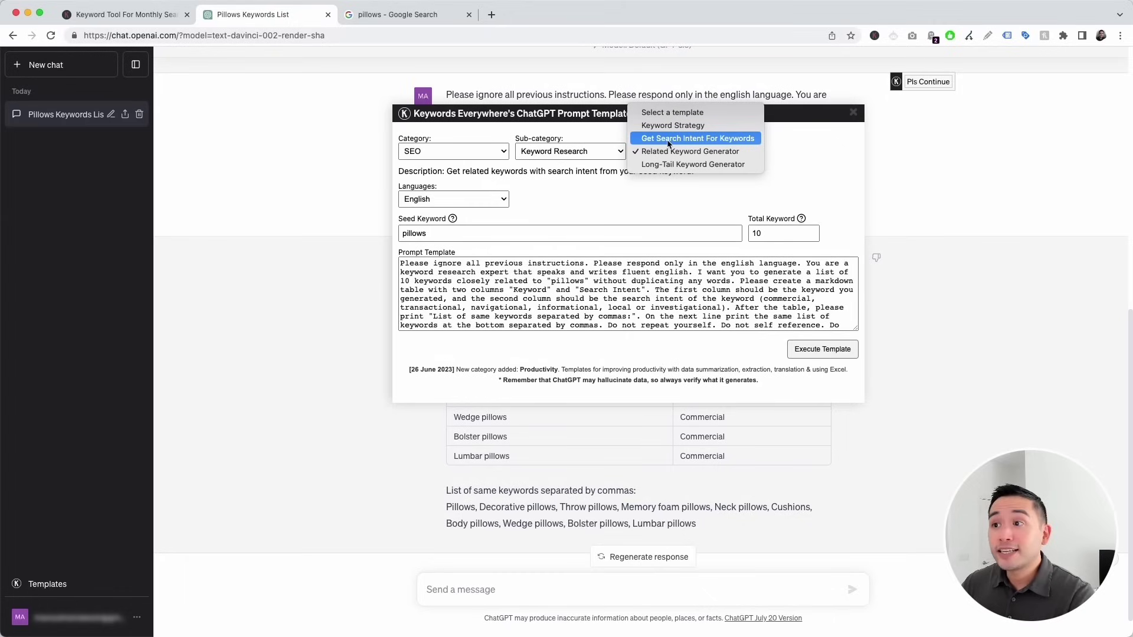
click(686, 140)
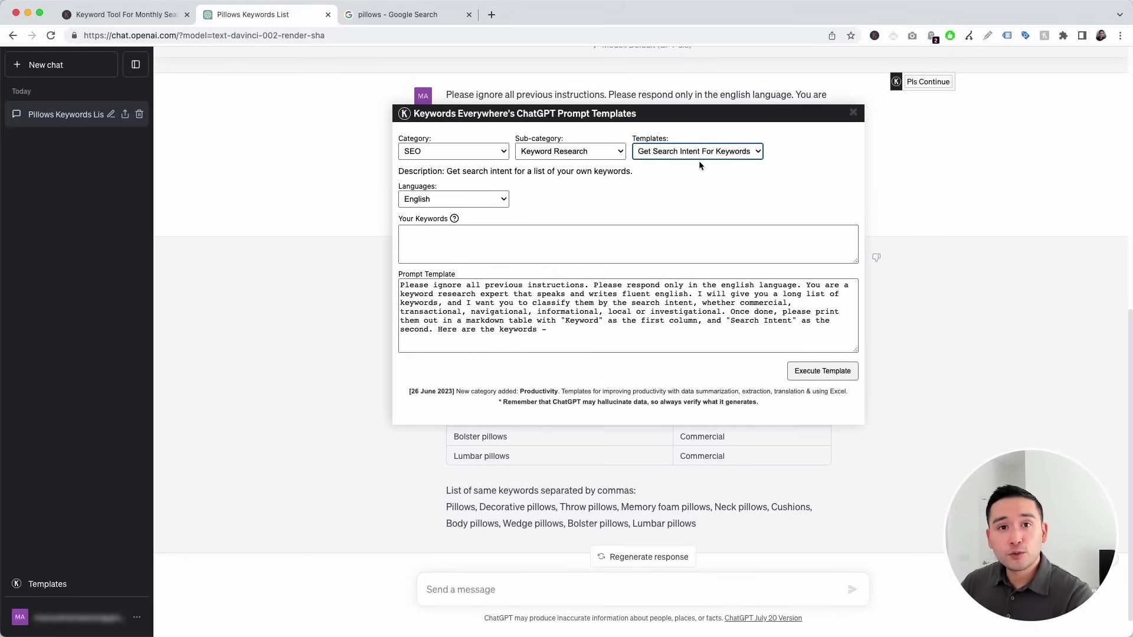
- Switch to the Google results for "pillows", find the Keywords Everywhere Long-Tail Keywords table and copy its data
click(414, 16)
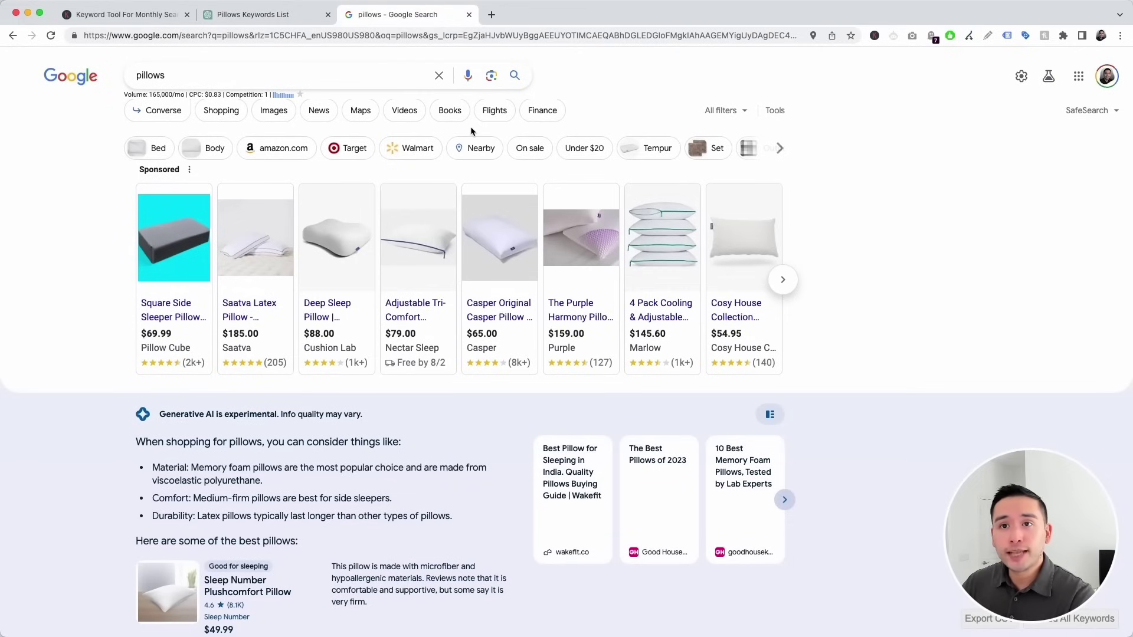
scroll(561, 171, down, 4)
scroll(635, 224, down, 11)
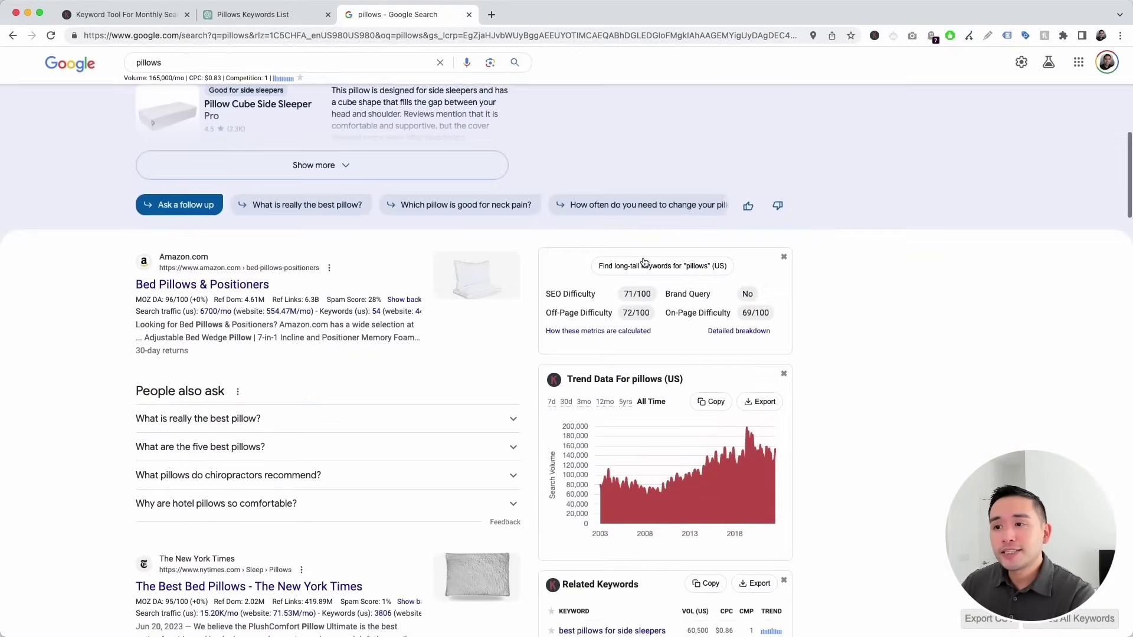
scroll(662, 217, down, 13)
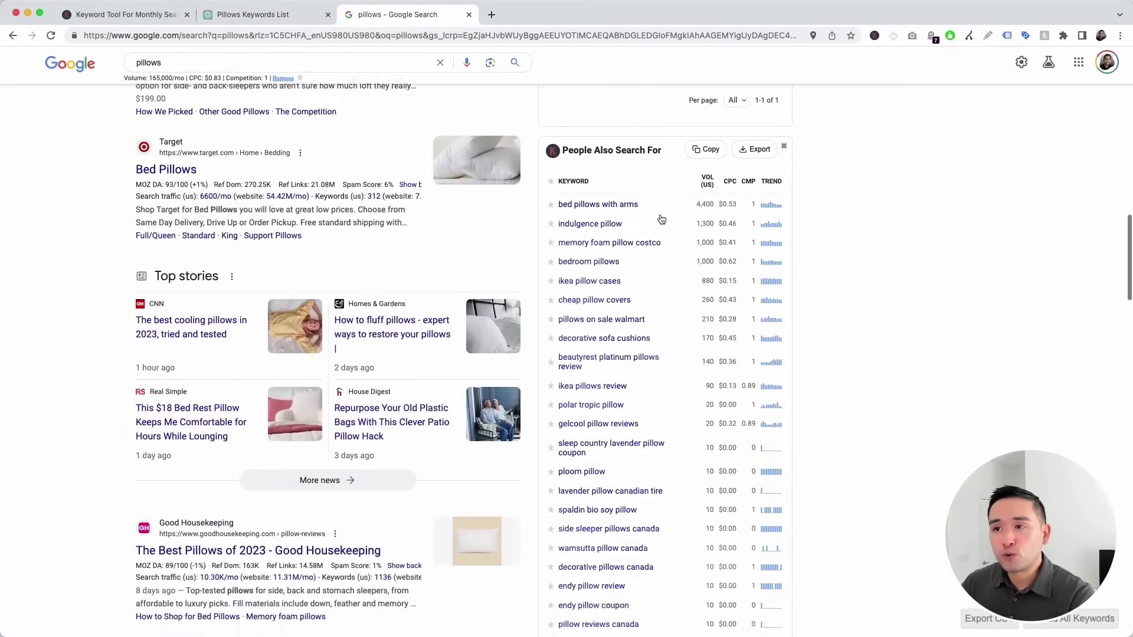
scroll(662, 218, down, 3)
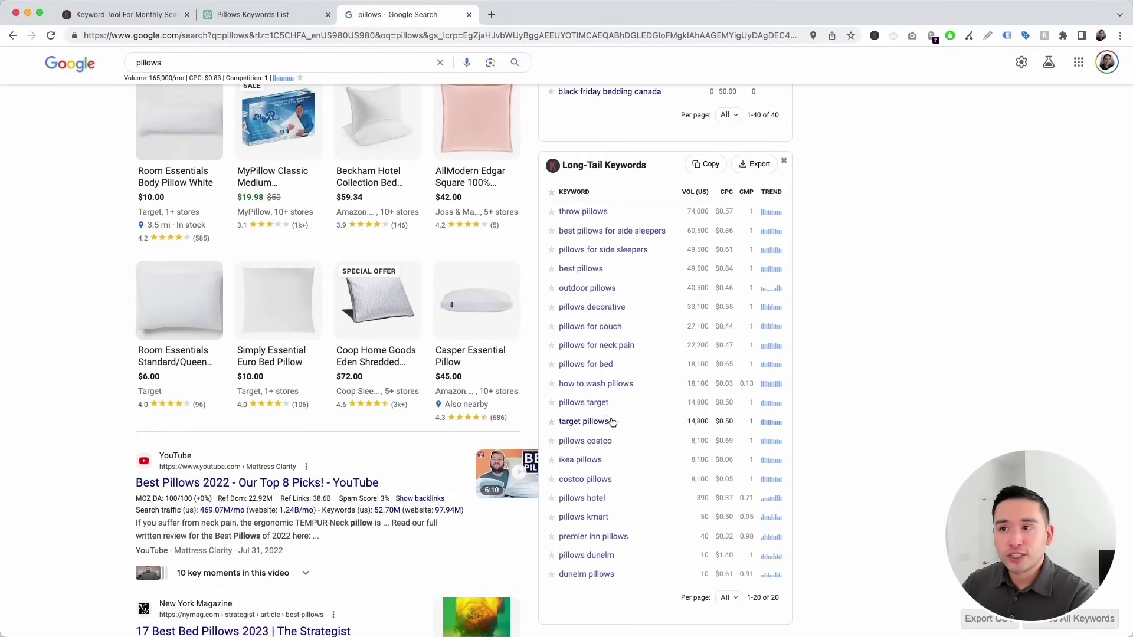
scroll(614, 423, down, 2)
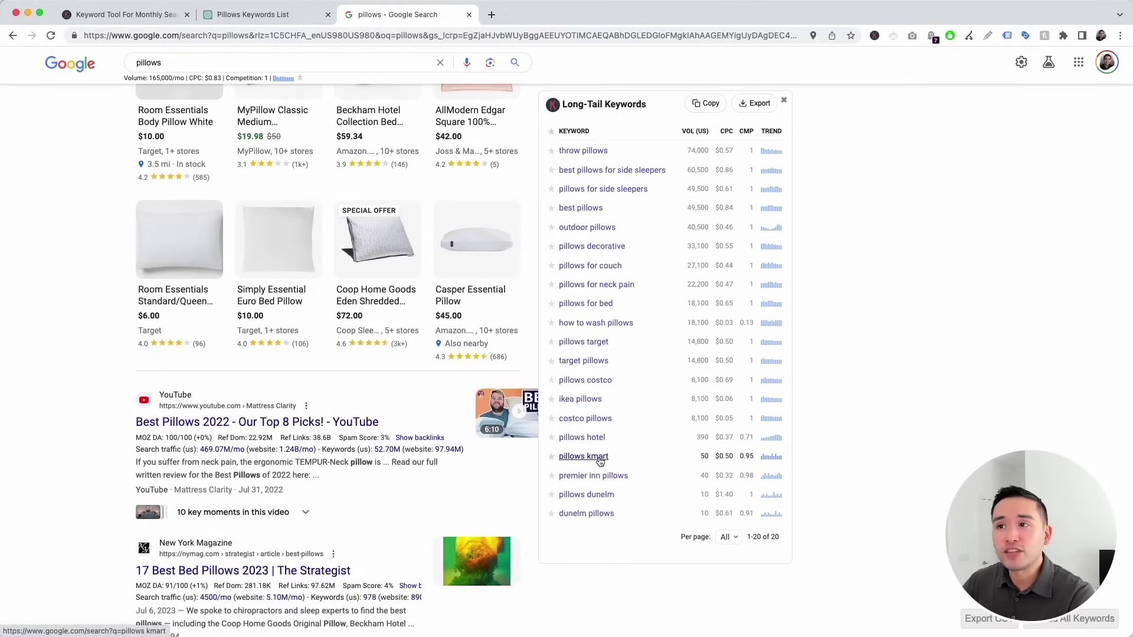
scroll(603, 457, up, 2)
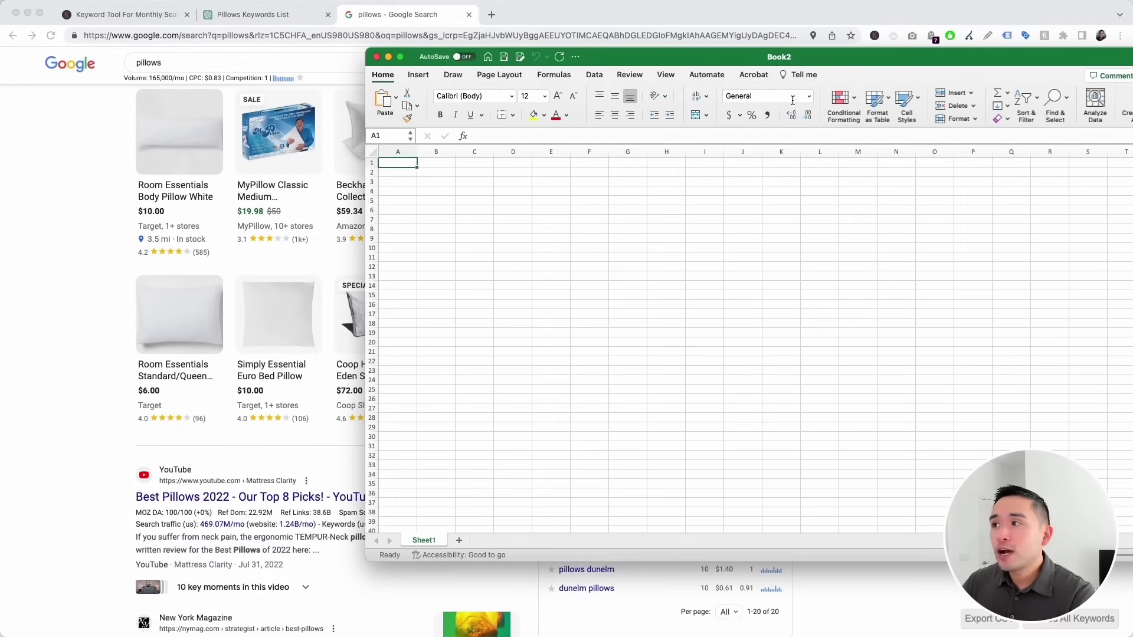
- Paste the long-tail keyword data into the blank Excel workbook from cell A1 and copy the keywords in A2:A21
key(super+v)
drag(398, 173, 407, 353)
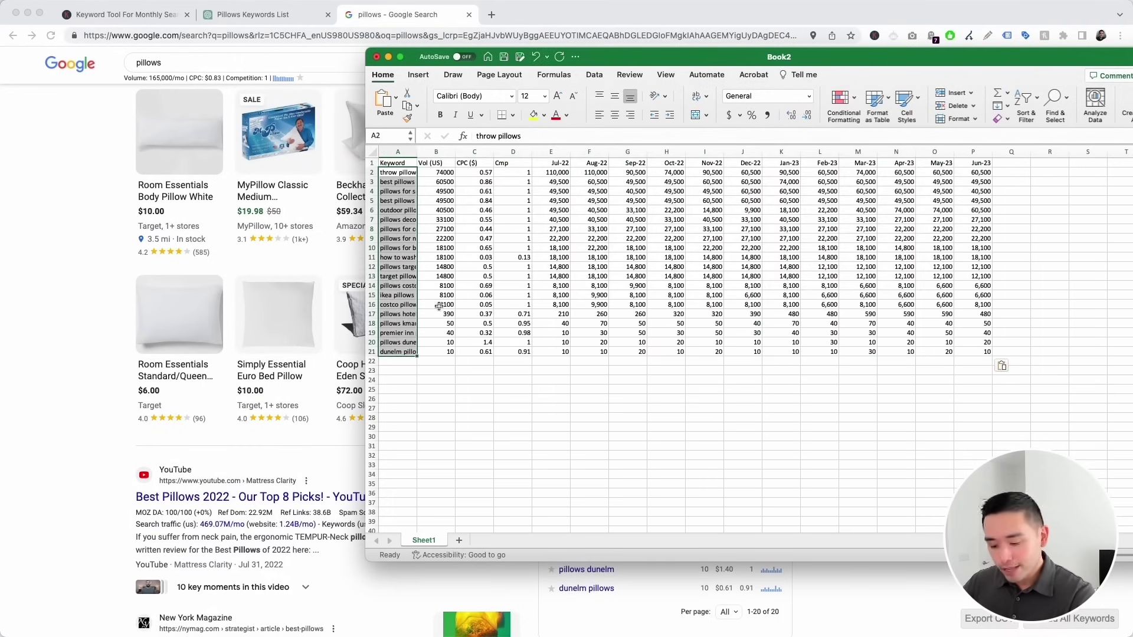
key(super+c)
- Return to ChatGPT, paste the copied keywords as the search intent template's own keywords, and execute the template
click(255, 13)
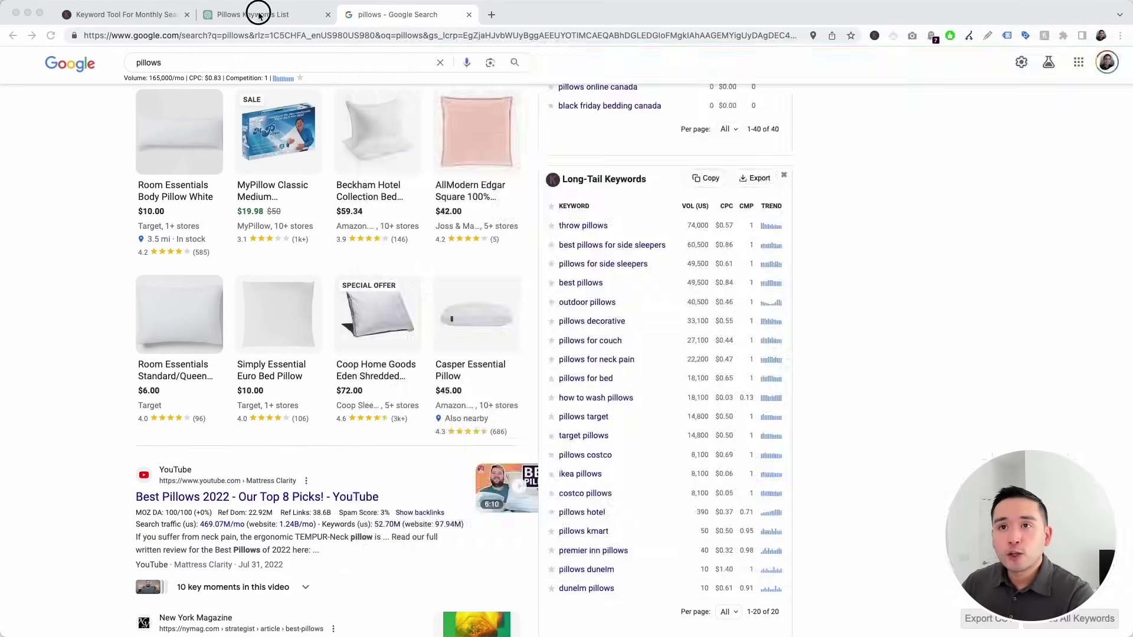
click(427, 231)
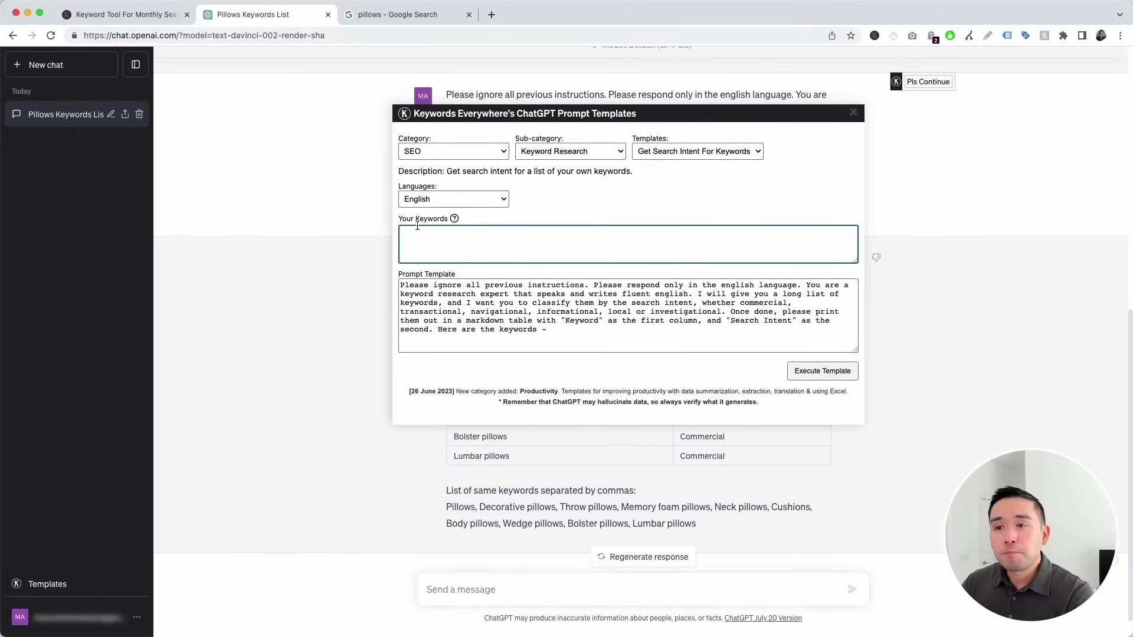
key(super+v)
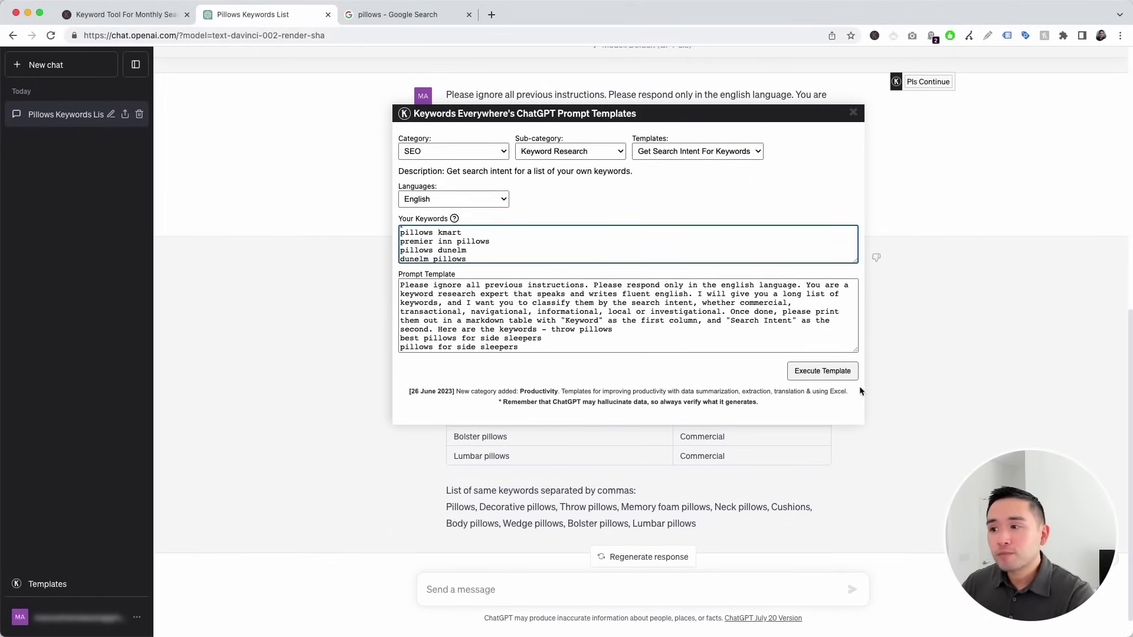
click(830, 376)
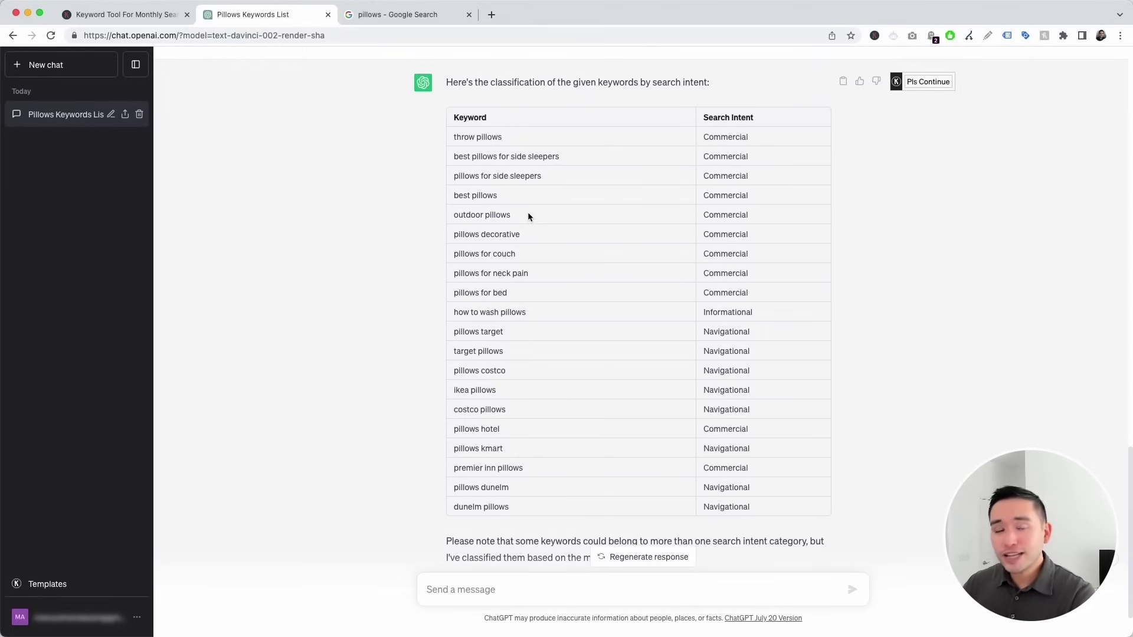
- Examine the classified keyword table, comparing the pasted pillow keywords with their assigned search intents
drag(465, 137, 497, 436)
click(658, 261)
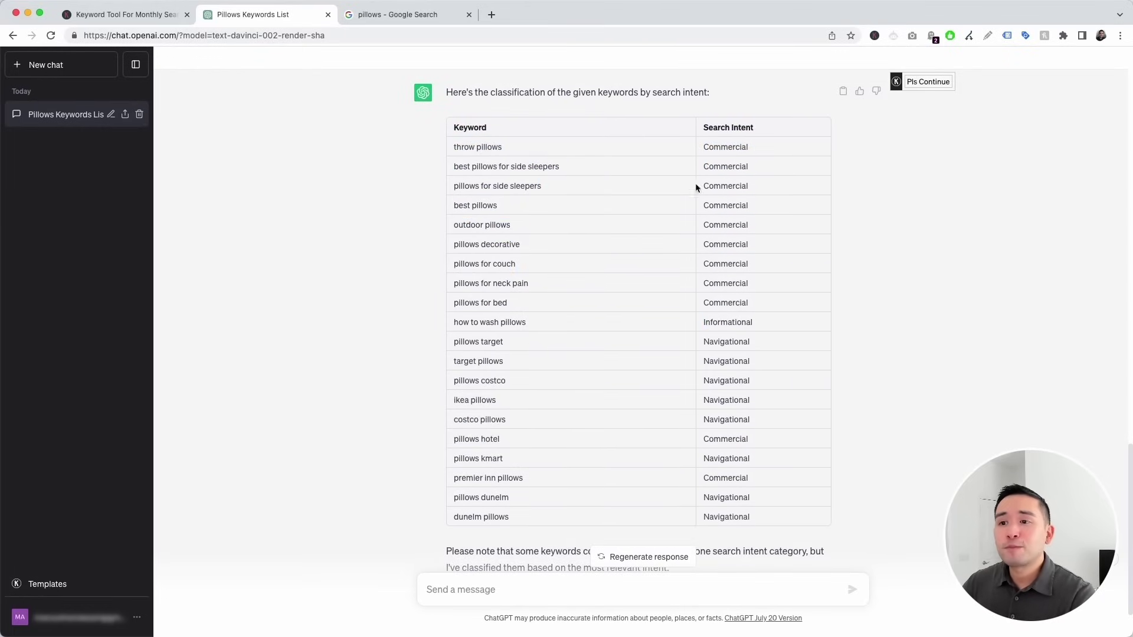
drag(720, 170, 759, 187)
click(743, 231)
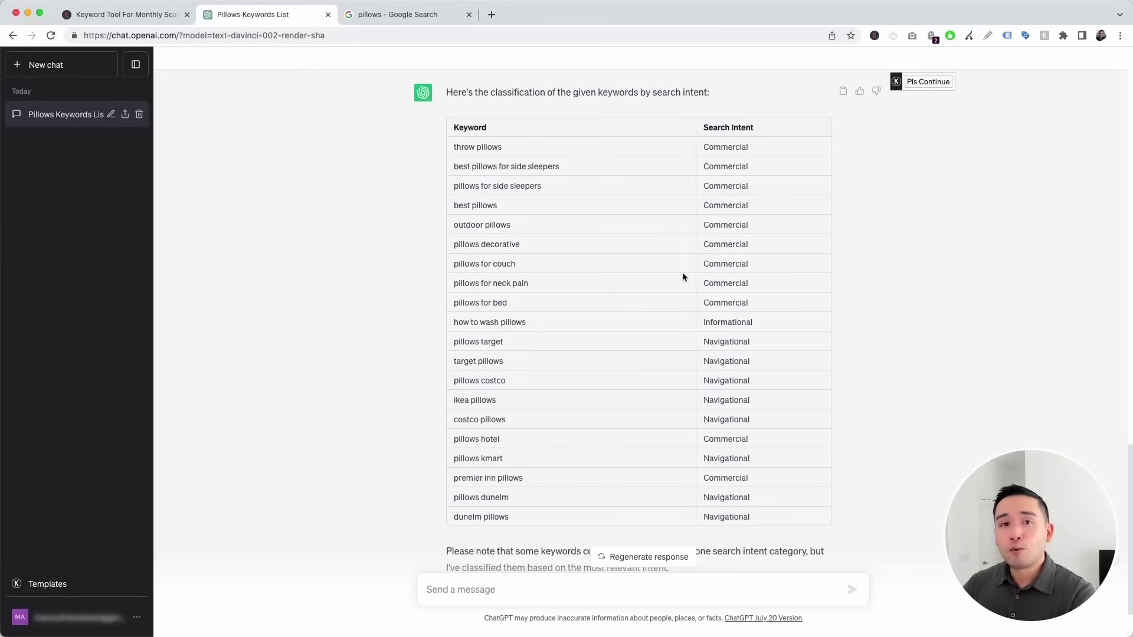
drag(740, 167, 751, 424)
click(749, 423)
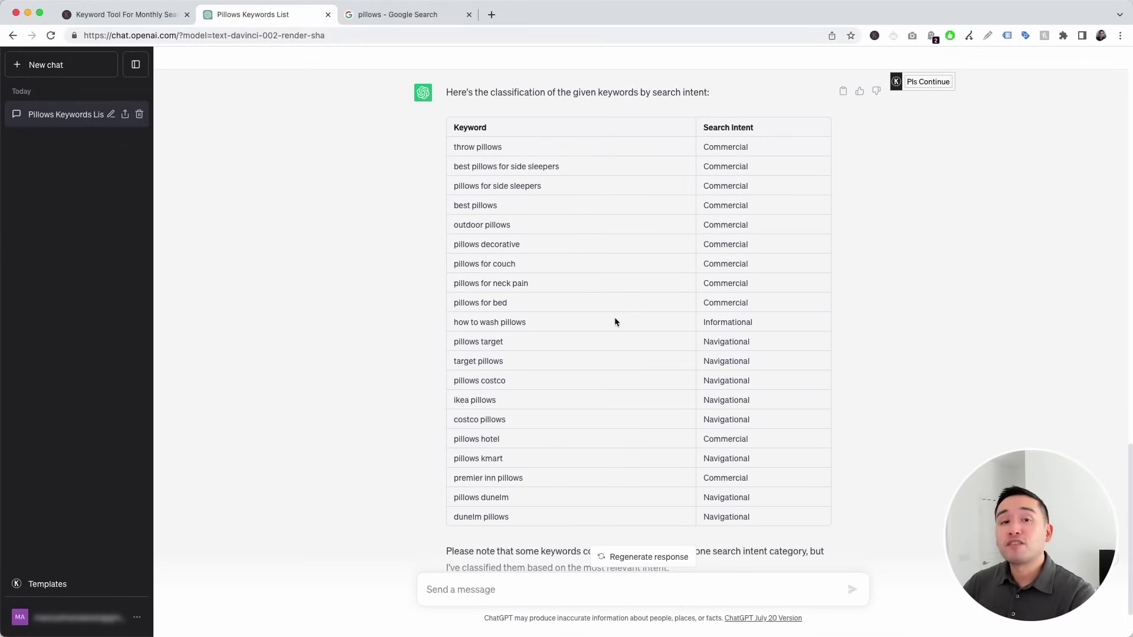
drag(454, 186, 517, 187)
drag(496, 225, 486, 294)
click(486, 298)
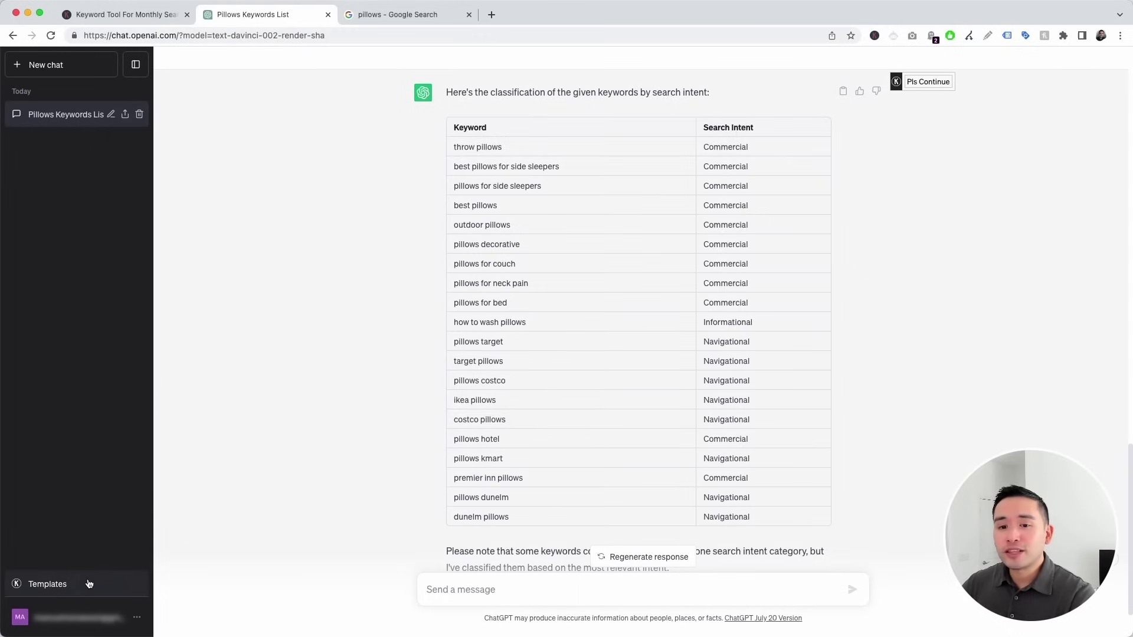
- Reopen the prompt templates and choose the Keyword Strategy template
click(47, 584)
click(695, 151)
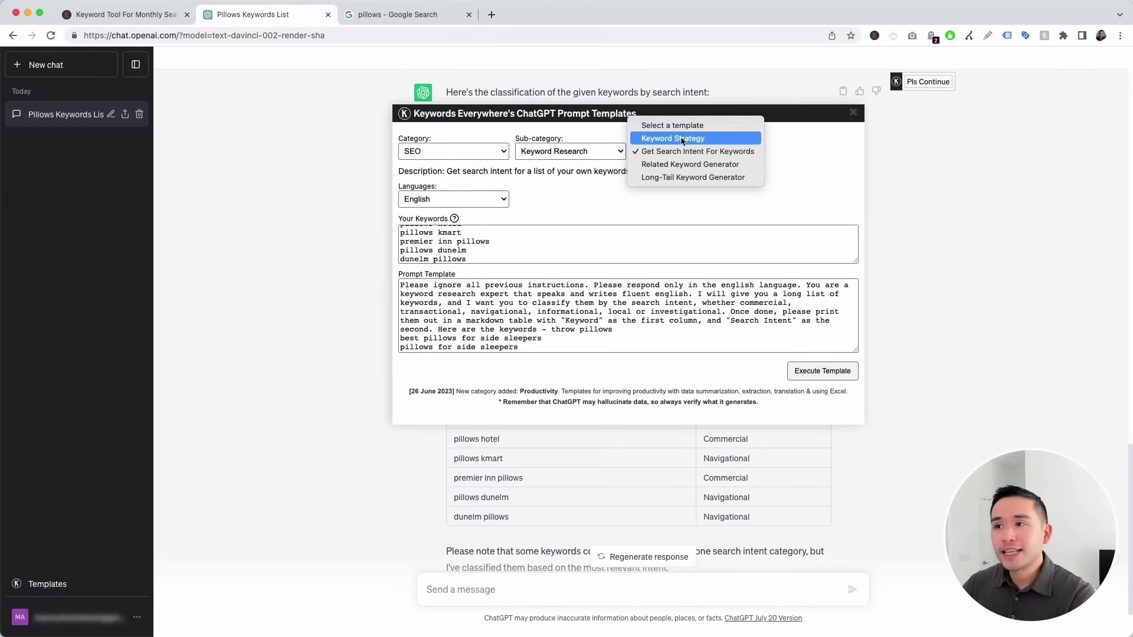
click(666, 140)
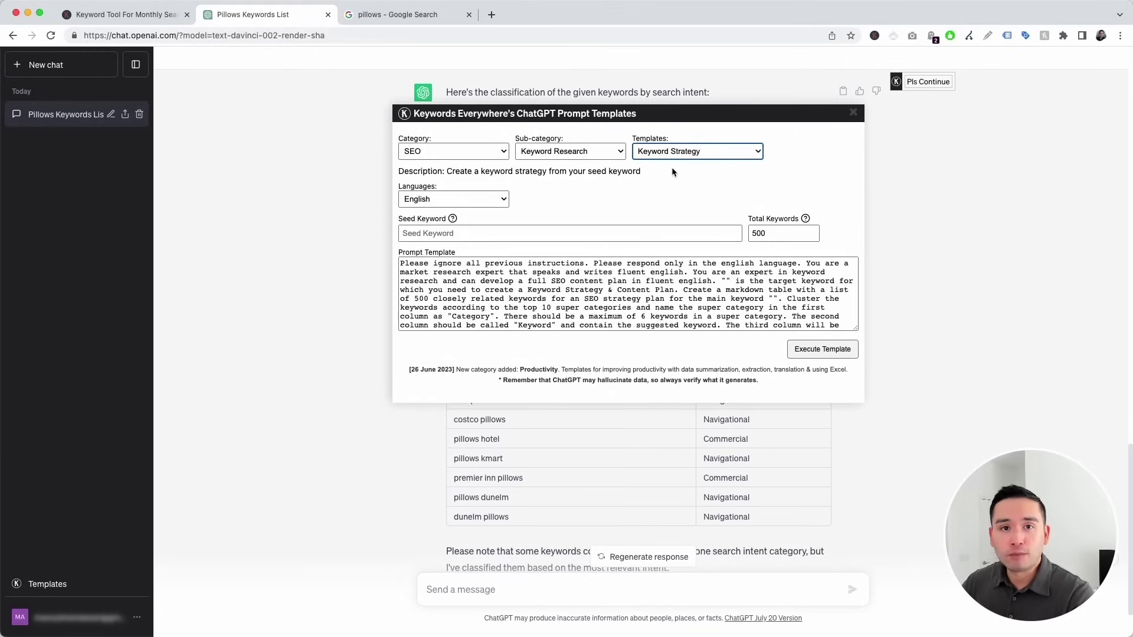
- Set the seed keyword to "pillows" and the total to 100 keywords, check the prompt text, and execute the Keyword Strategy template
click(536, 233)
text(pillows)
click(757, 233)
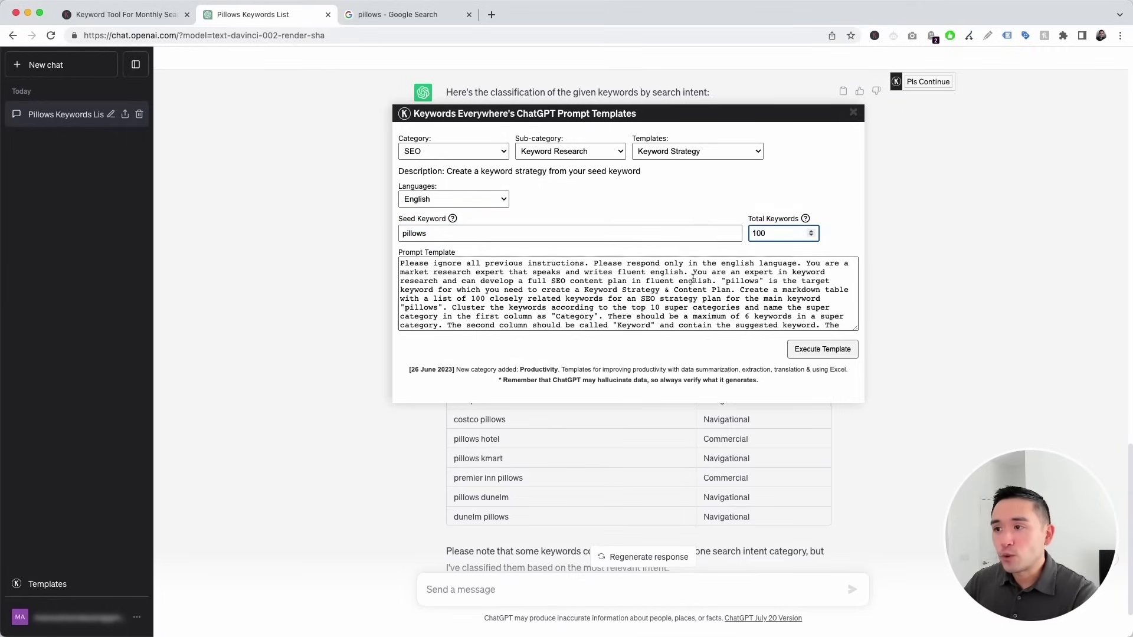
drag(477, 272, 720, 319)
click(823, 348)
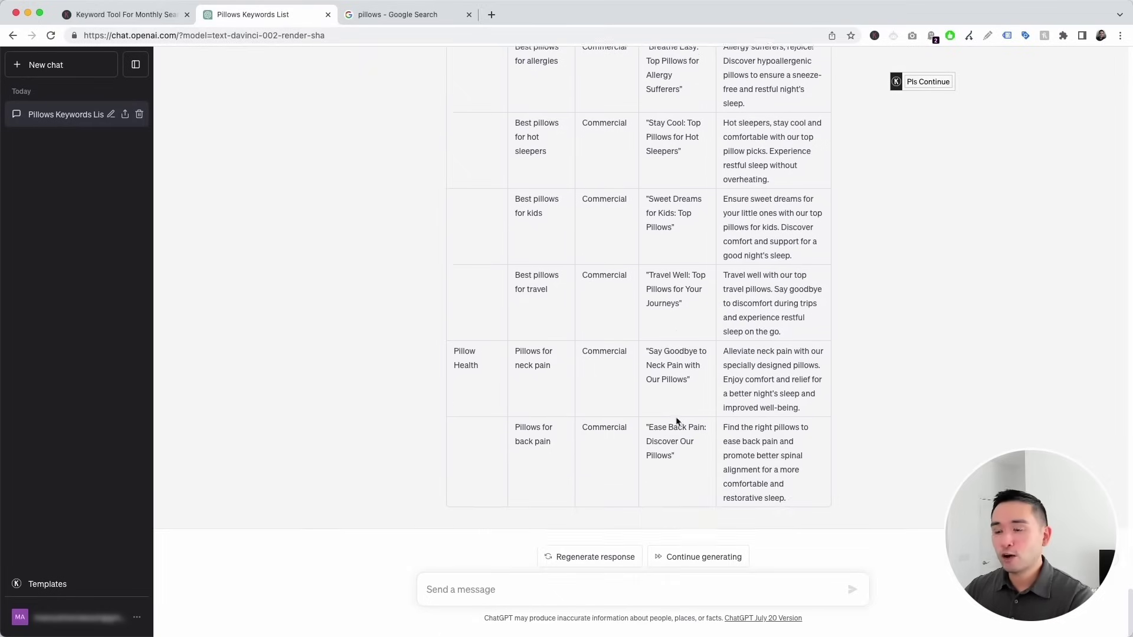
- Examine the generated keyword strategy table from its end upward, reviewing categories, keywords, search intents, titles and descriptions
scroll(677, 420, up, 10)
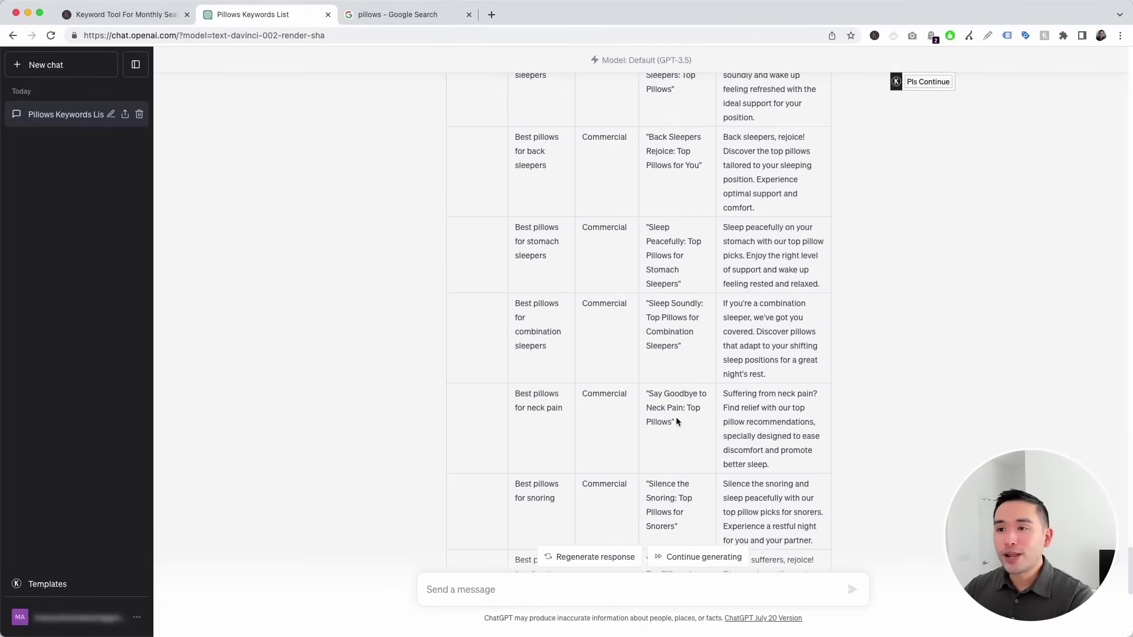
scroll(677, 421, up, 8)
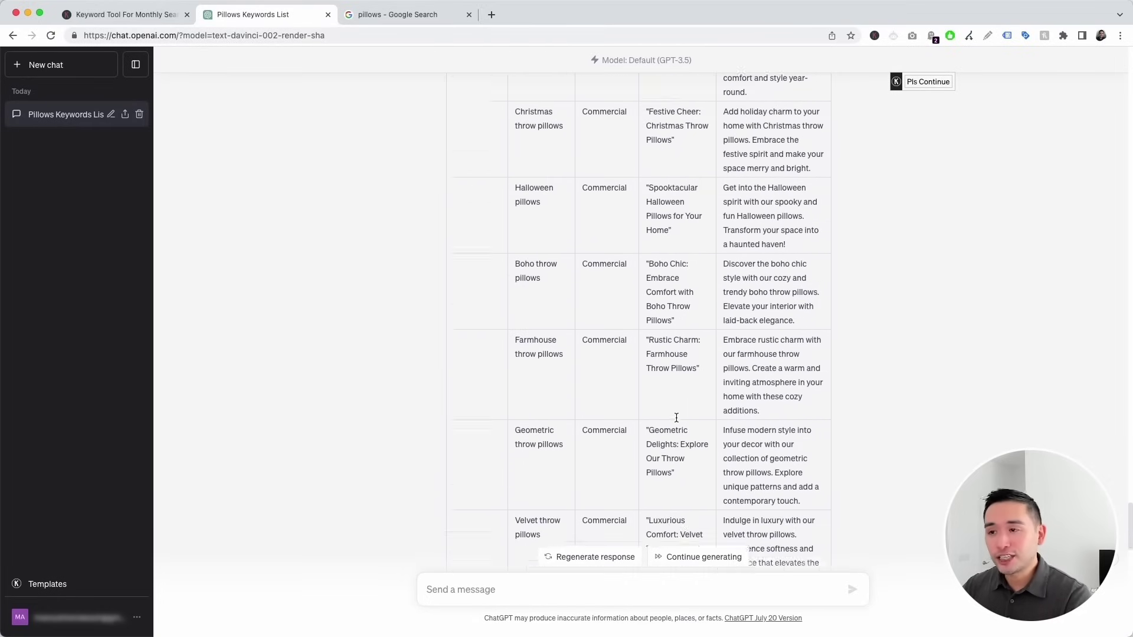
scroll(677, 420, up, 10)
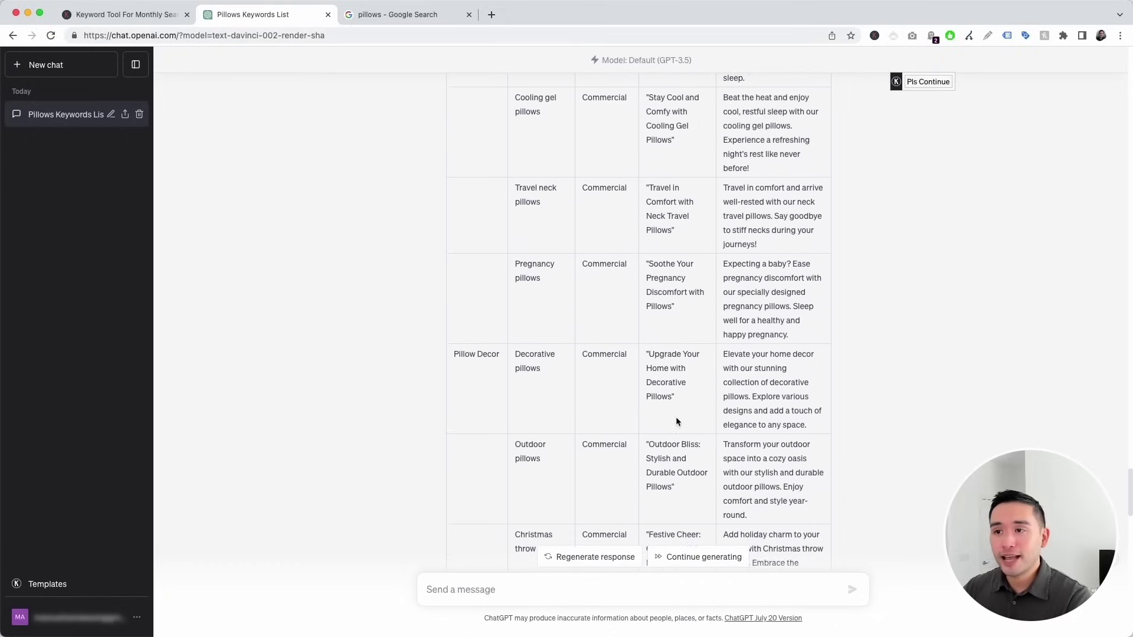
scroll(676, 416, up, 12)
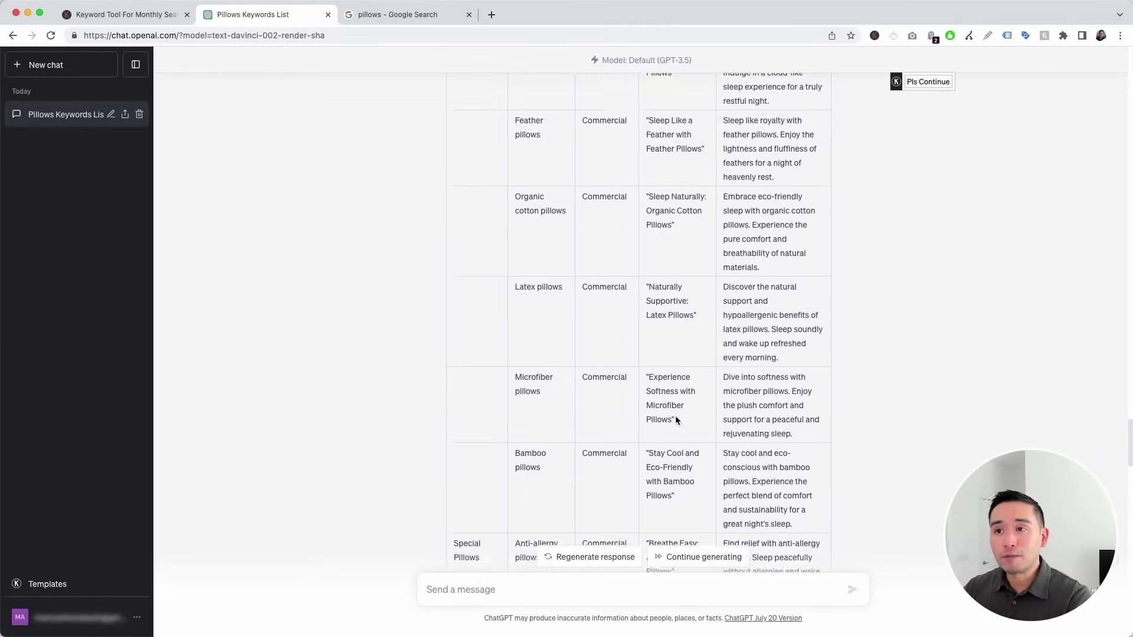
scroll(677, 420, up, 11)
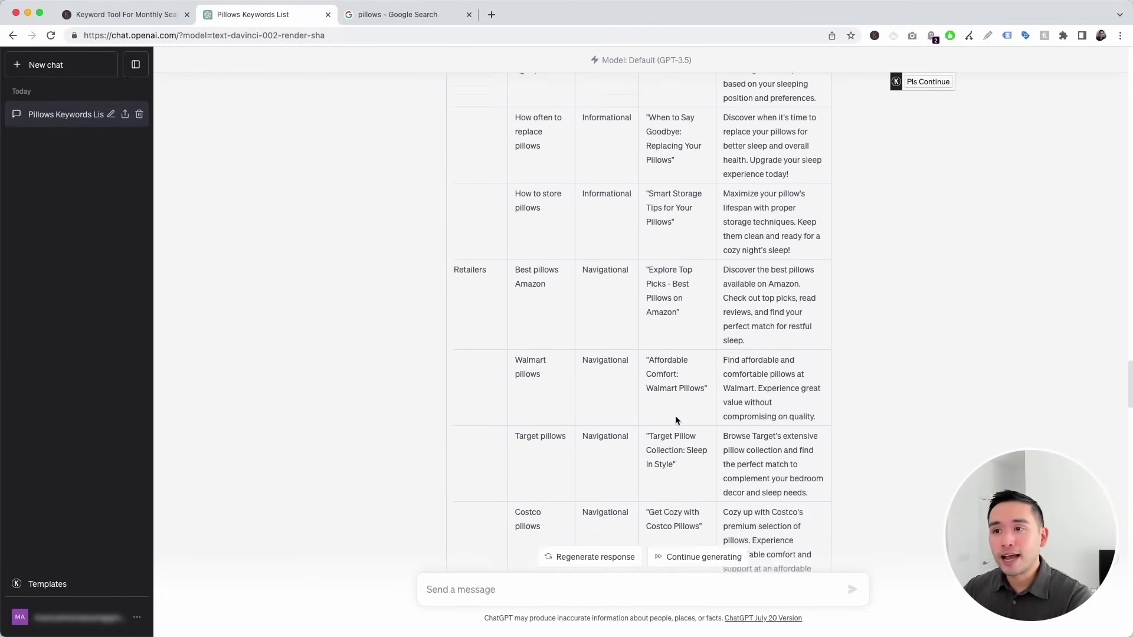
scroll(676, 420, up, 14)
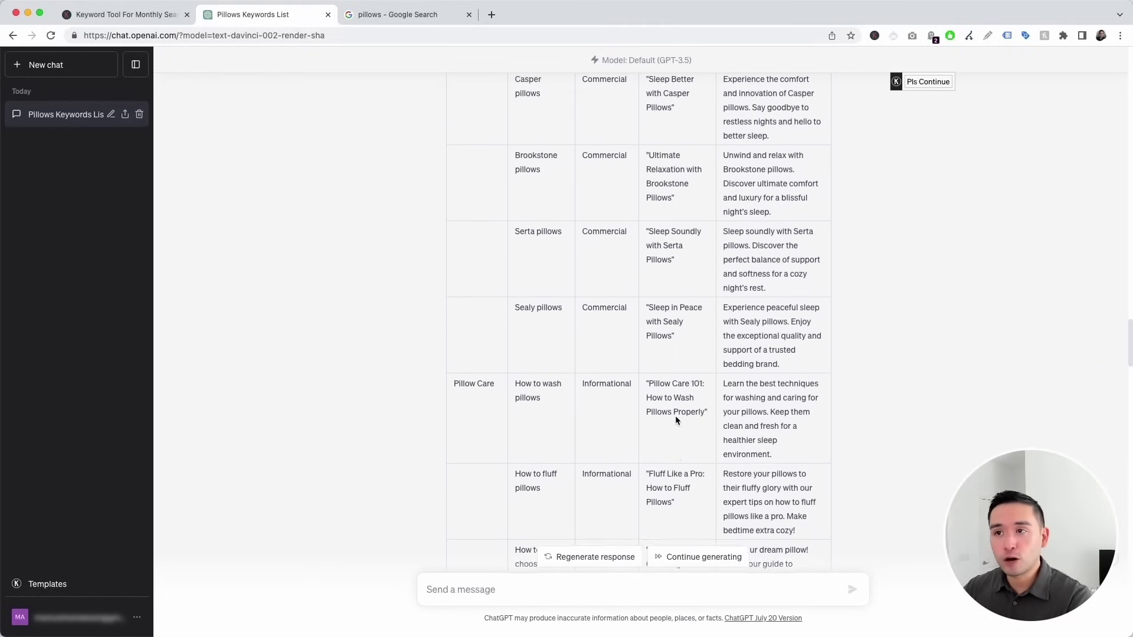
scroll(666, 410, up, 12)
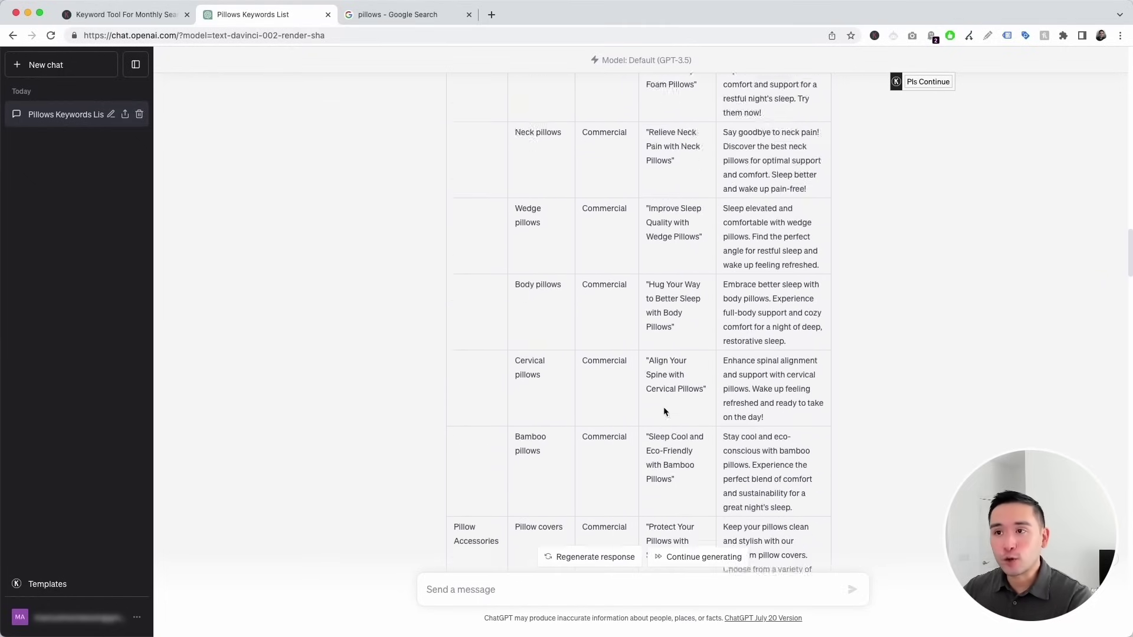
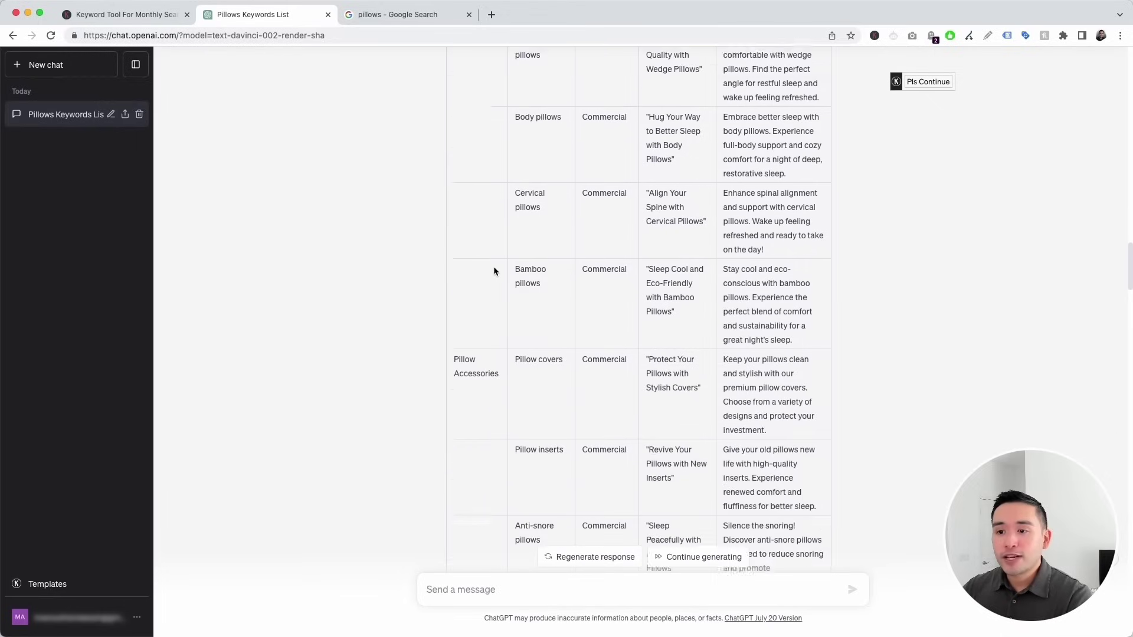
- Examine the Pillow Accessories, Popular Brands and Pillow Care categories in the keyword strategy table and the keywords grouped under them
drag(455, 313, 480, 328)
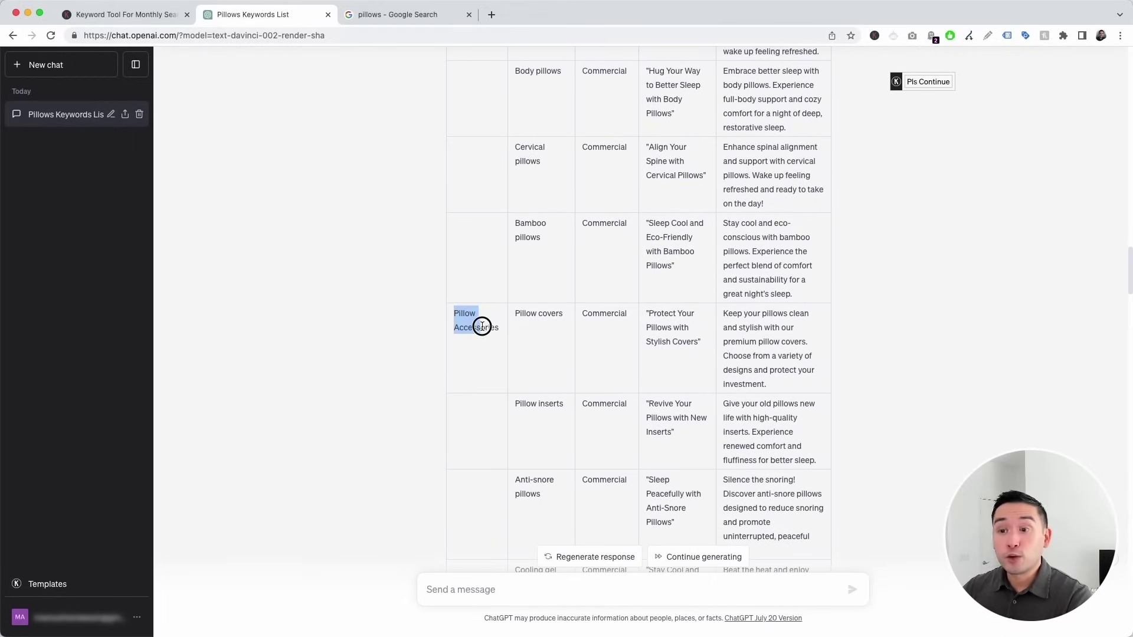
scroll(528, 333, down, 3)
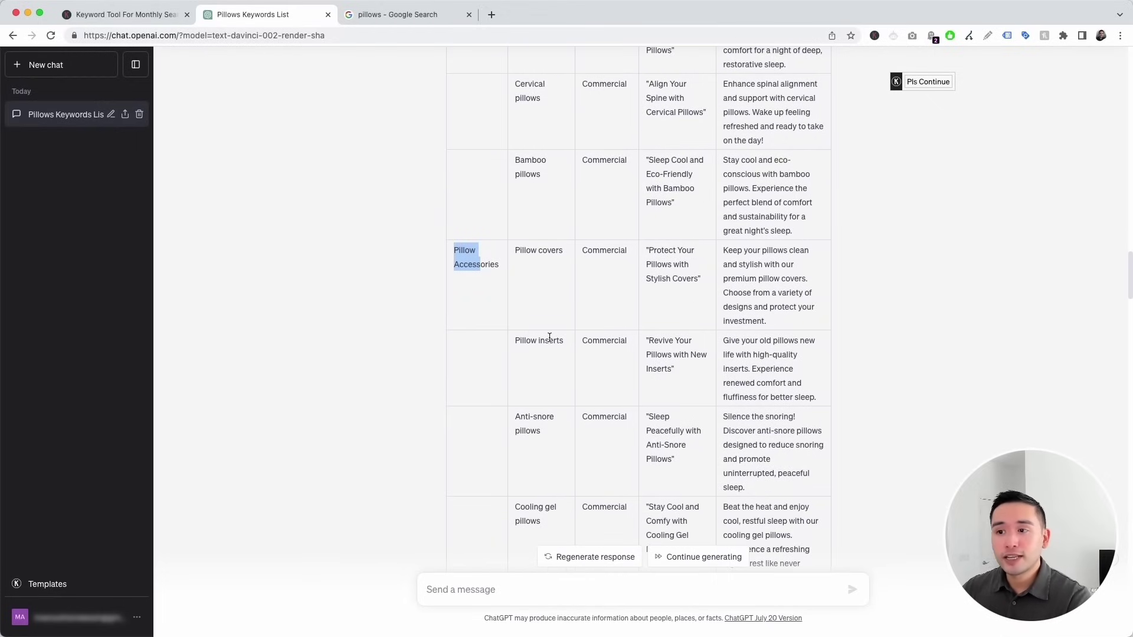
scroll(553, 353, down, 3)
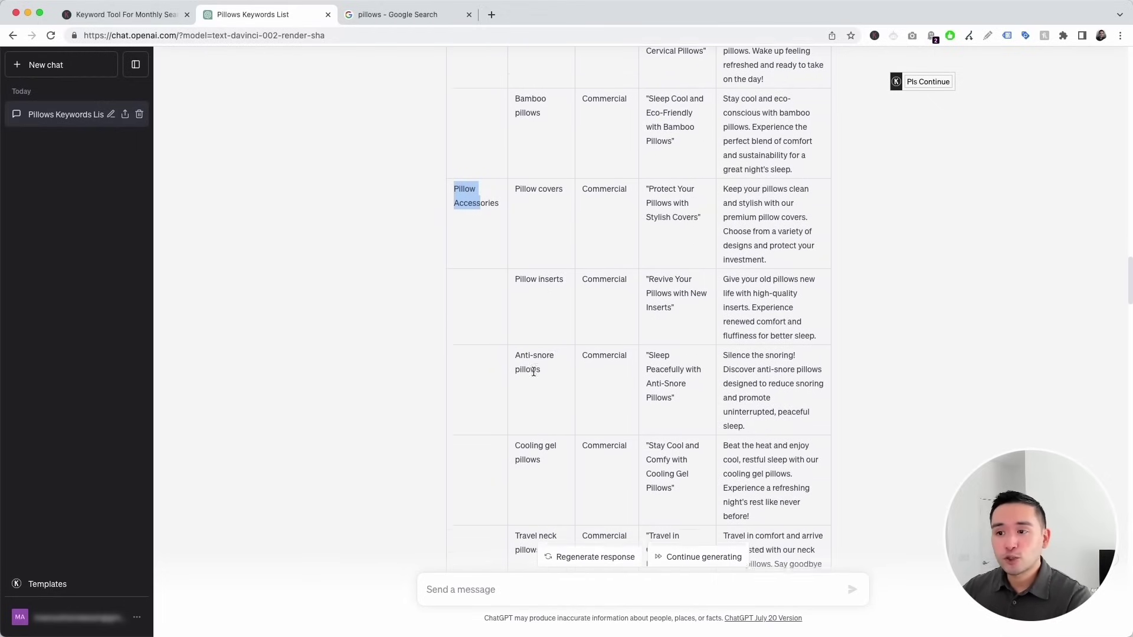
scroll(560, 375, down, 5)
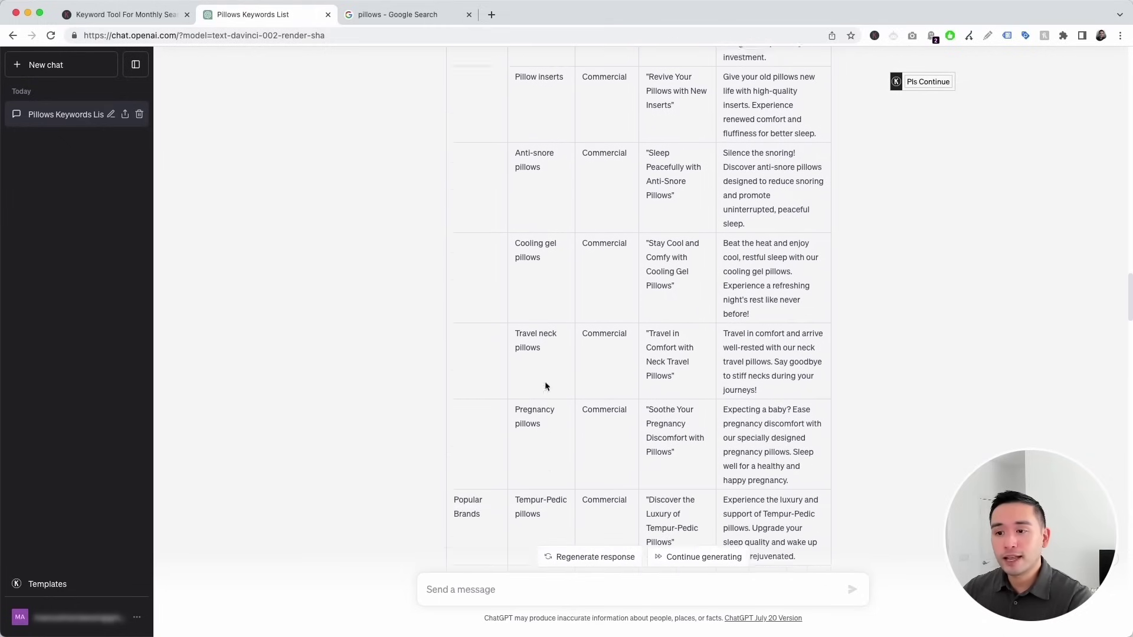
drag(458, 404, 479, 420)
scroll(490, 413, down, 10)
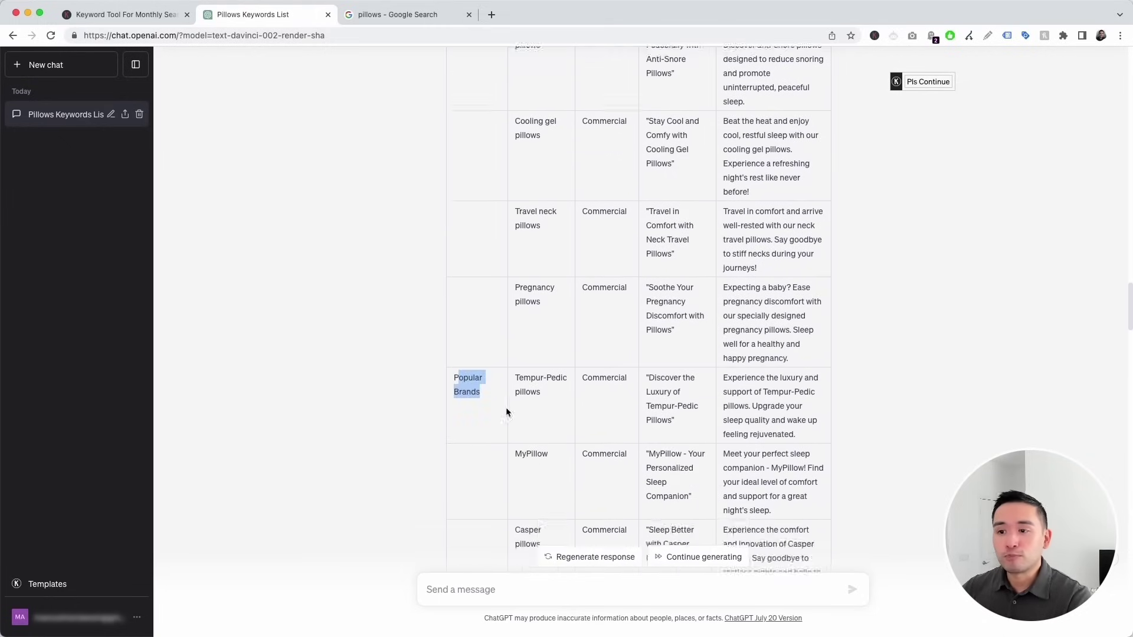
scroll(495, 399, down, 6)
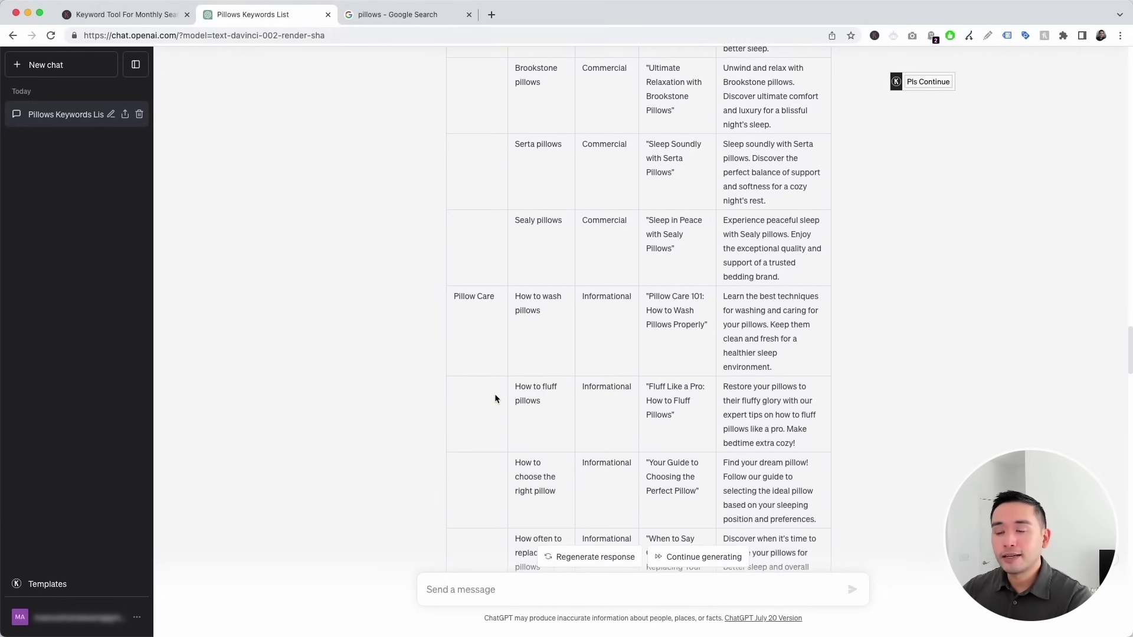
- Examine the search intent, title and description suggested for the memory foam pillows keyword in the table's first row
scroll(495, 399, up, 20)
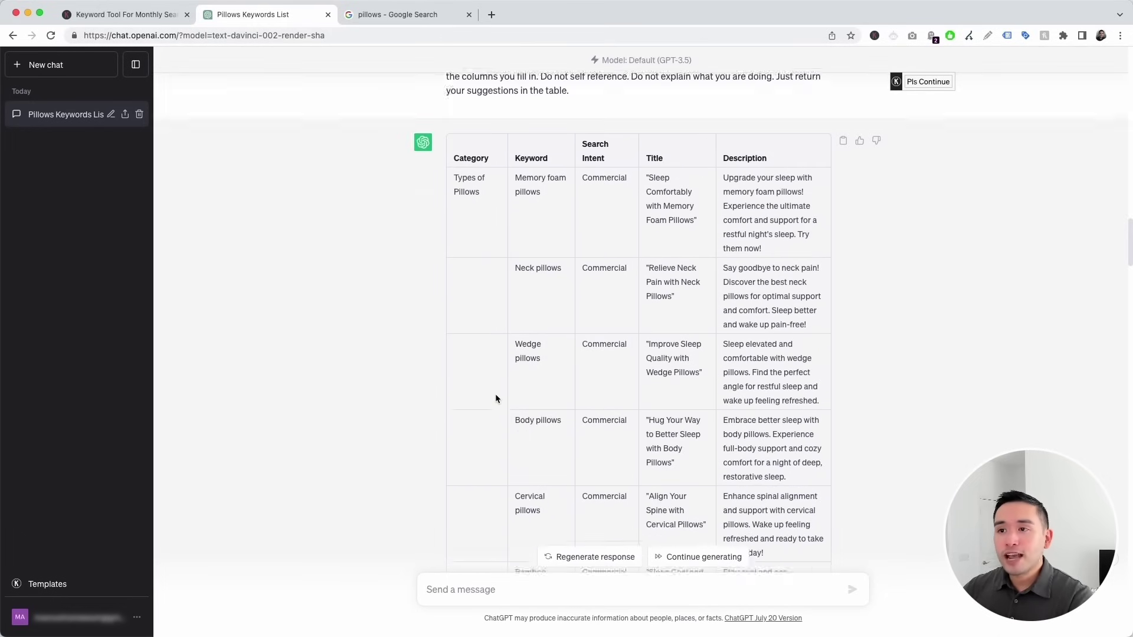
scroll(516, 363, down, 2)
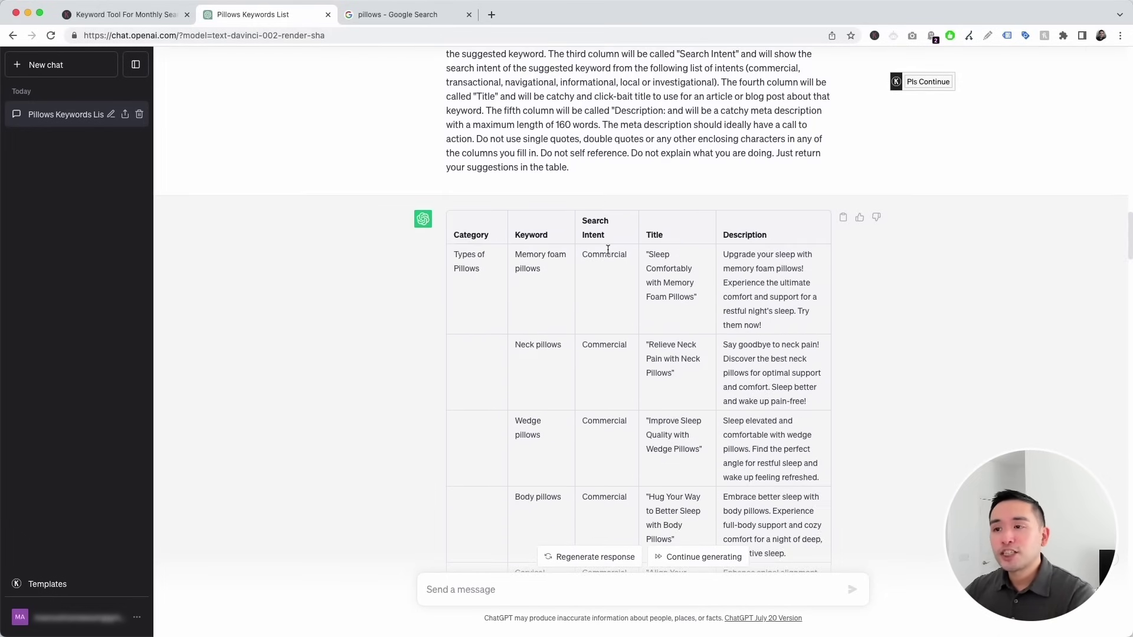
drag(618, 255, 593, 255)
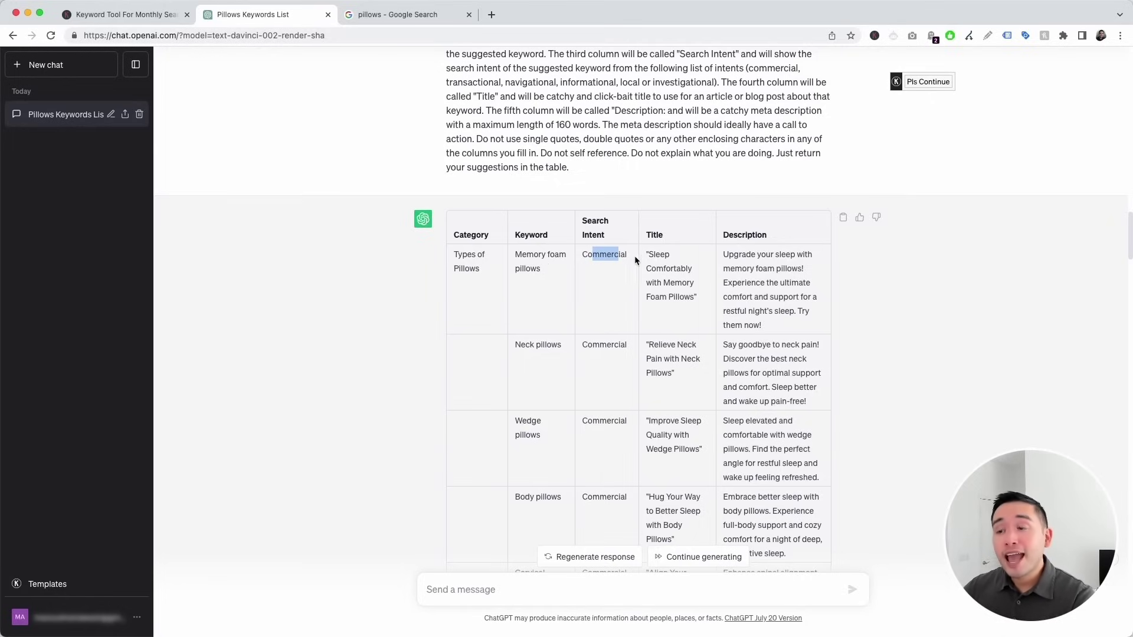
drag(651, 253, 690, 291)
click(704, 297)
drag(729, 255, 754, 328)
click(754, 328)
scroll(761, 324, down, 2)
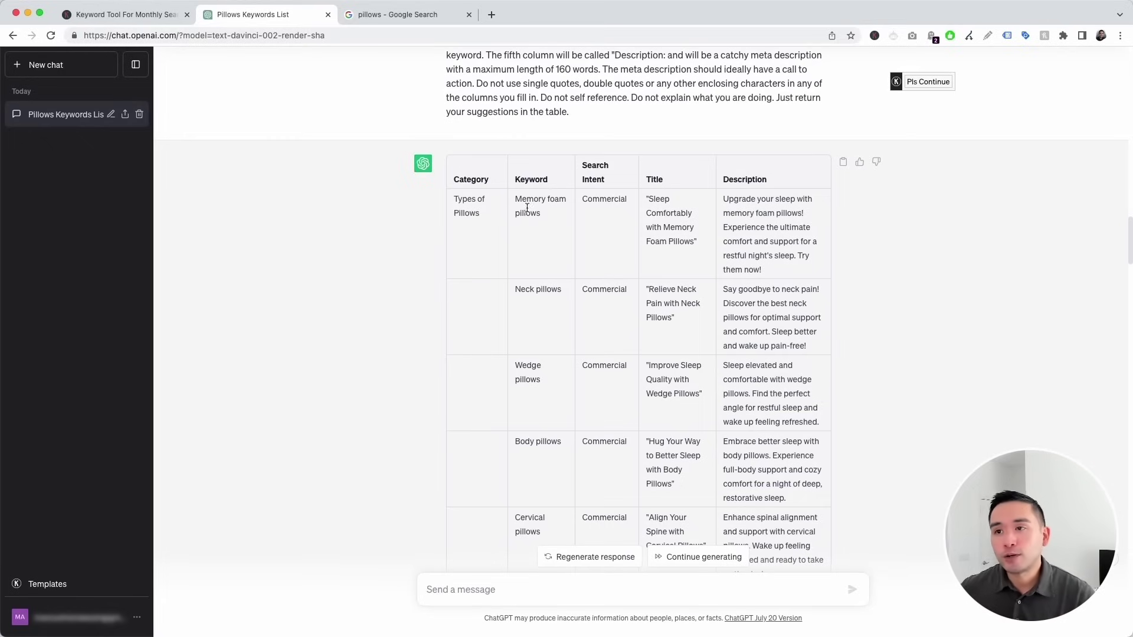
drag(522, 200, 557, 212)
drag(653, 201, 690, 252)
drag(724, 199, 767, 277)
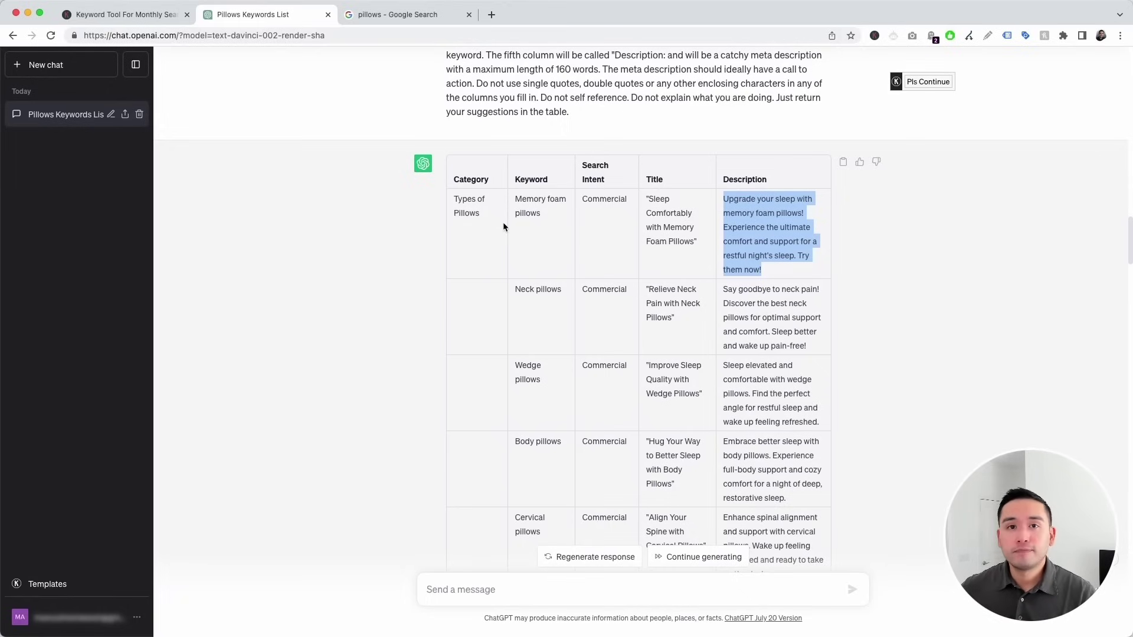
- Compare the individual keywords clustered under the Types of Pillows and Pillow Accessories categories
scroll(465, 201, down, 1)
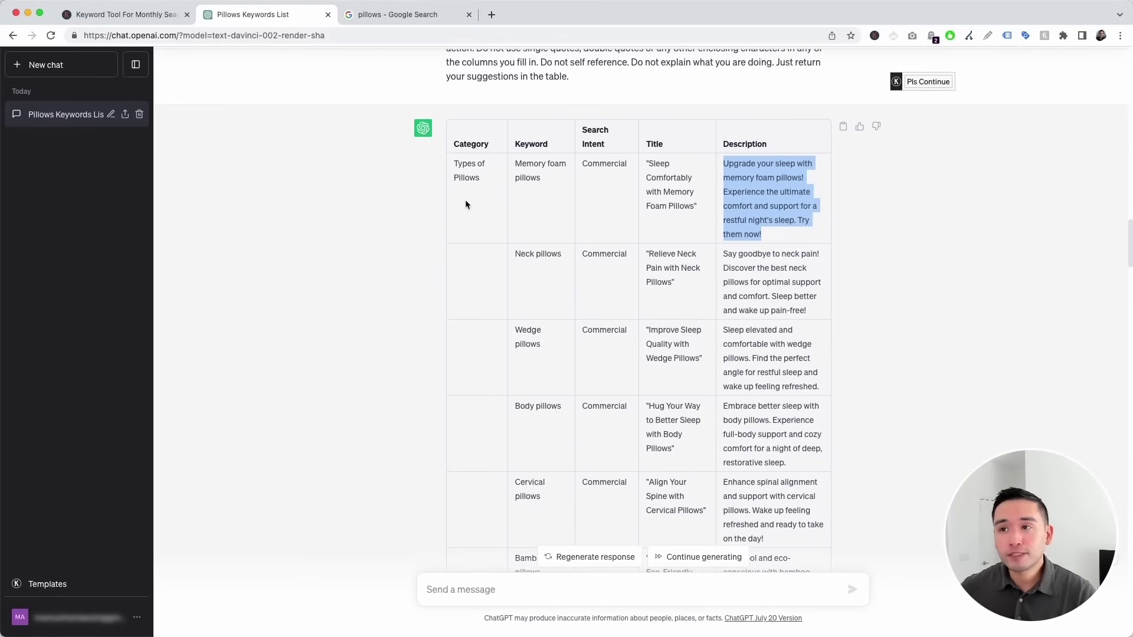
double_click(521, 167)
double_click(549, 254)
drag(541, 330, 532, 327)
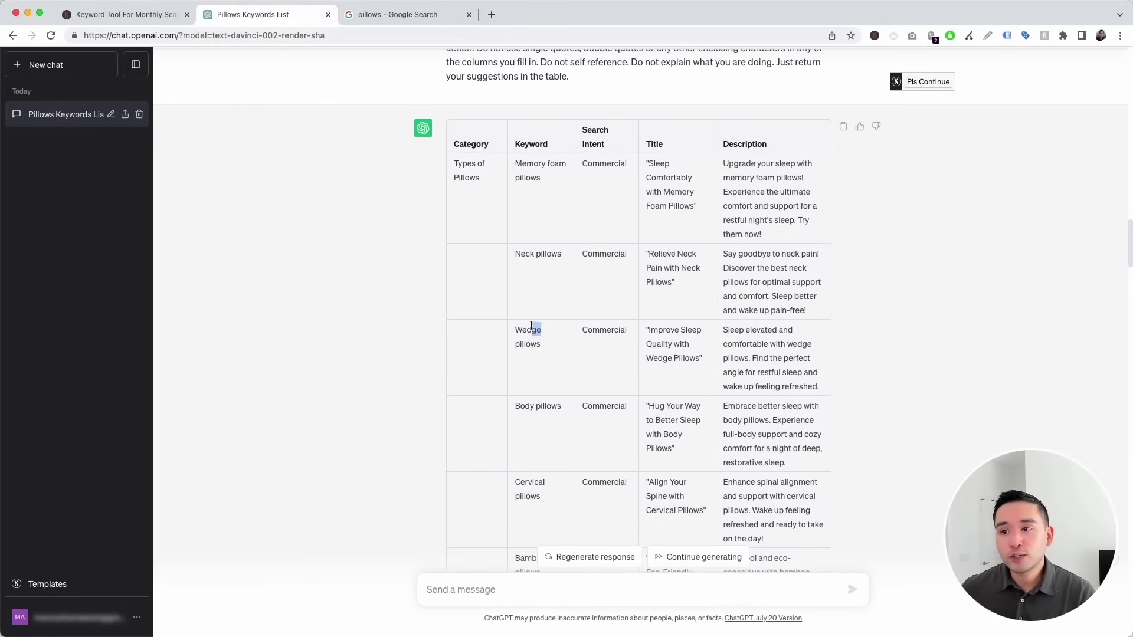
scroll(525, 319, down, 6)
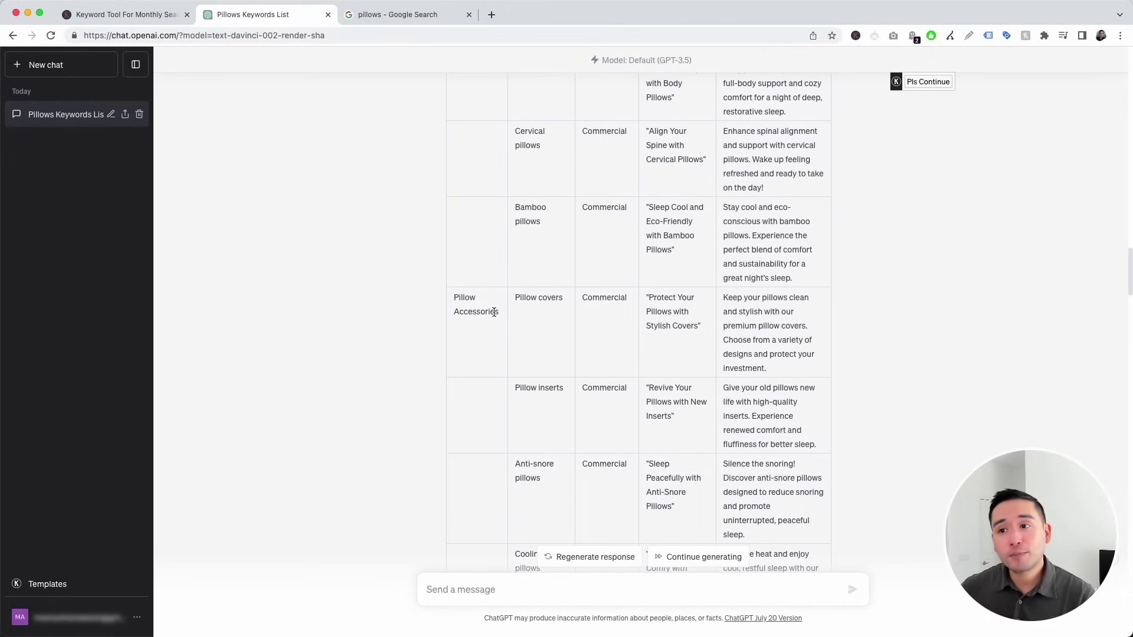
drag(460, 312, 496, 313)
scroll(495, 318, down, 1)
drag(531, 262, 551, 263)
drag(531, 353, 555, 352)
drag(526, 429, 547, 430)
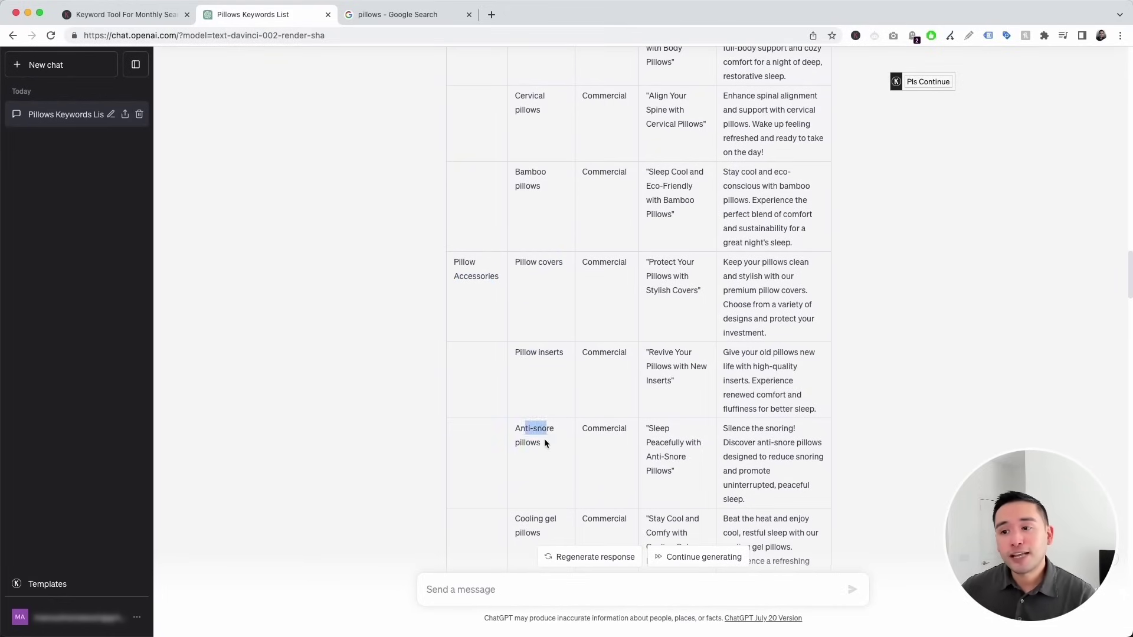
- Read the suggested title and description for the anti-snore pillows keyword under Pillow Accessories
scroll(537, 449, down, 2)
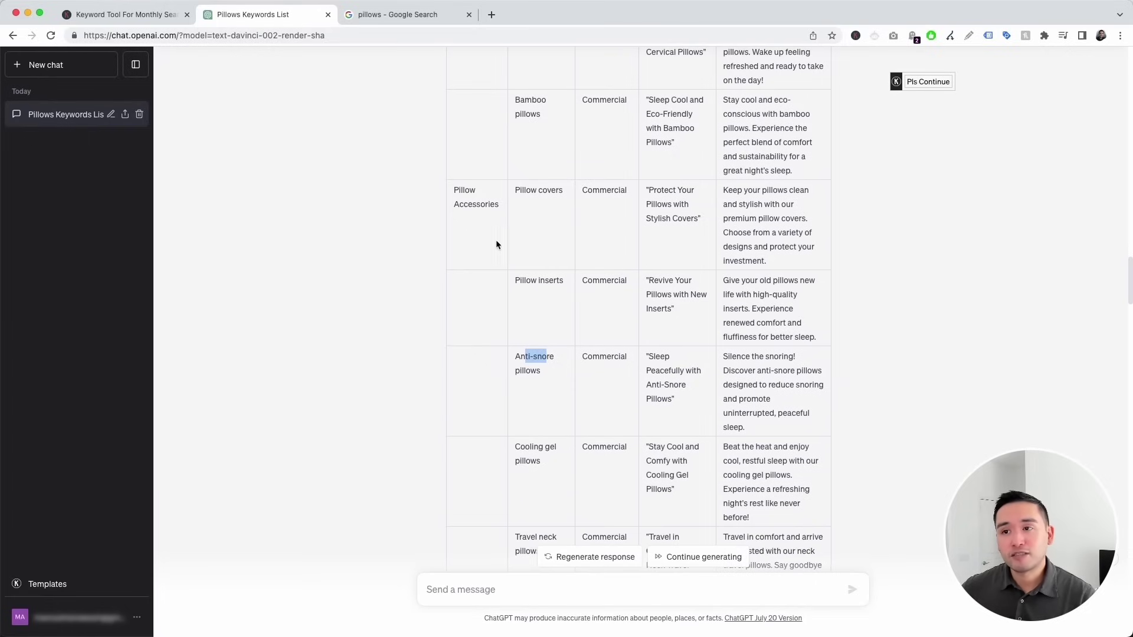
scroll(496, 244, down, 5)
scroll(499, 298, down, 1)
scroll(510, 402, up, 1)
scroll(510, 400, up, 4)
drag(656, 288, 673, 331)
drag(731, 286, 754, 341)
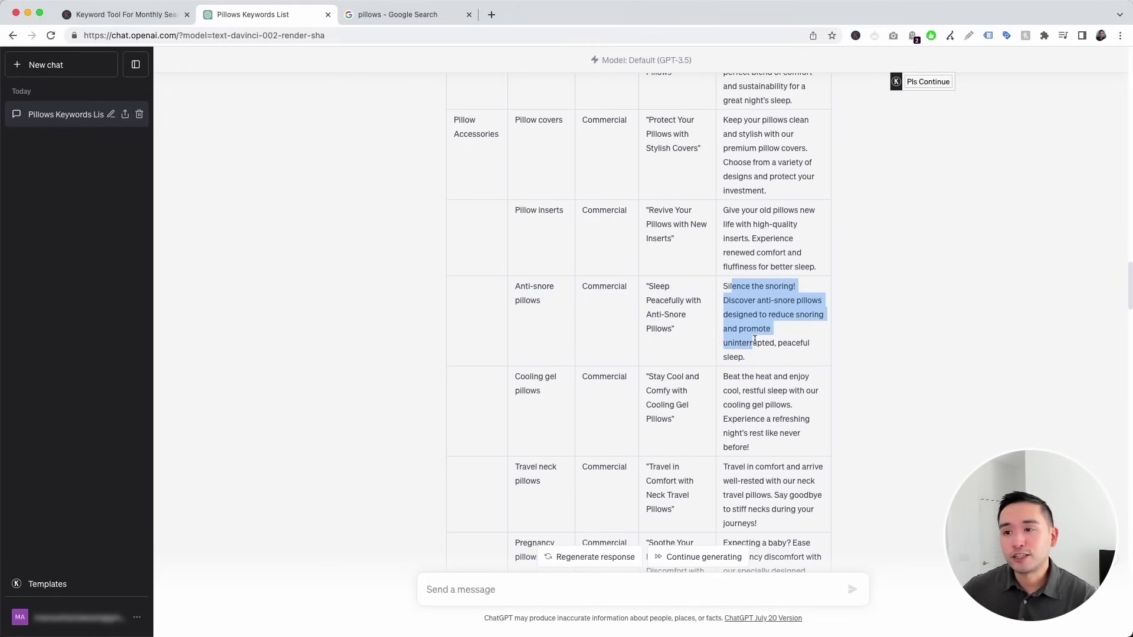
click(754, 341)
- Review the strategy prompt's closing instructions and the first table rows, from the column headings to the wedge pillows entry
scroll(753, 336, up, 4)
scroll(751, 332, up, 5)
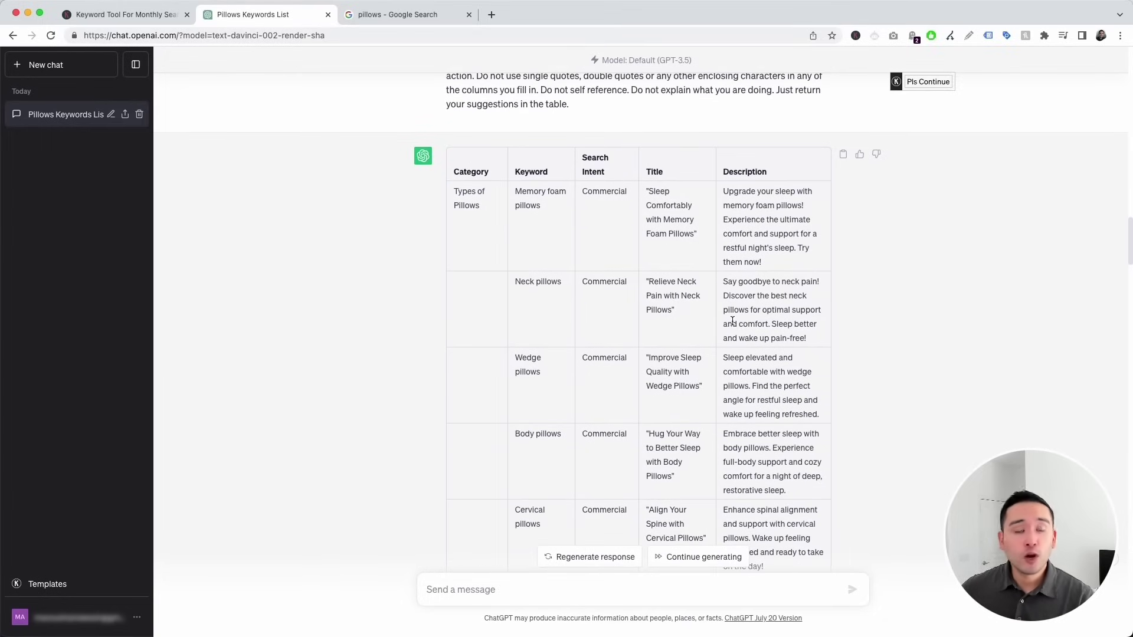
scroll(791, 321, up, 3)
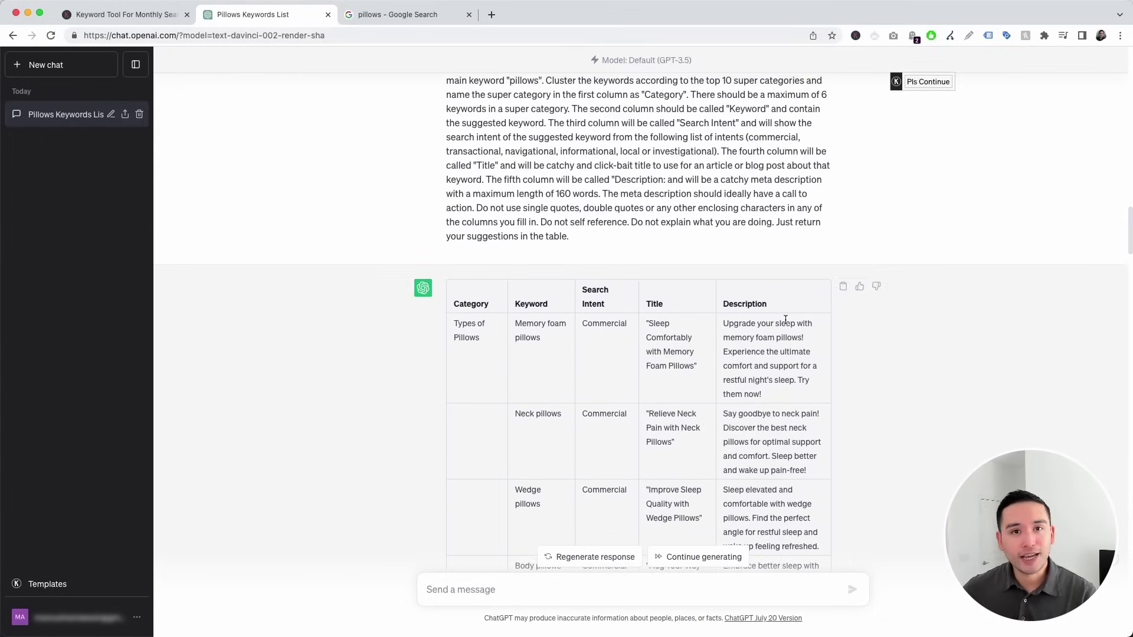
scroll(784, 322, down, 3)
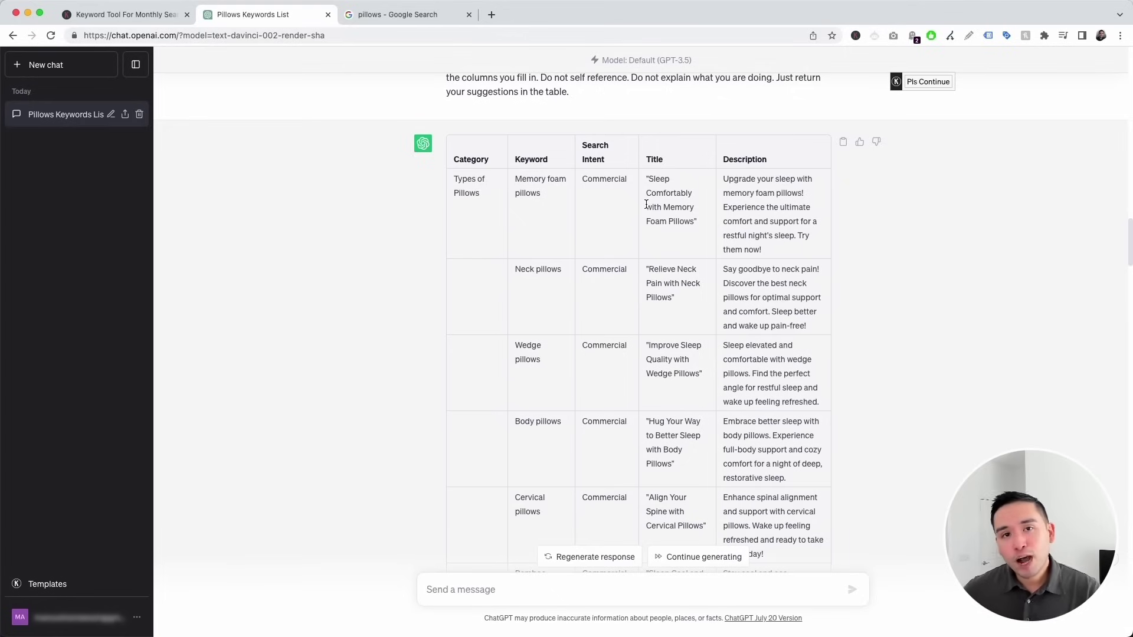
scroll(648, 204, up, 1)
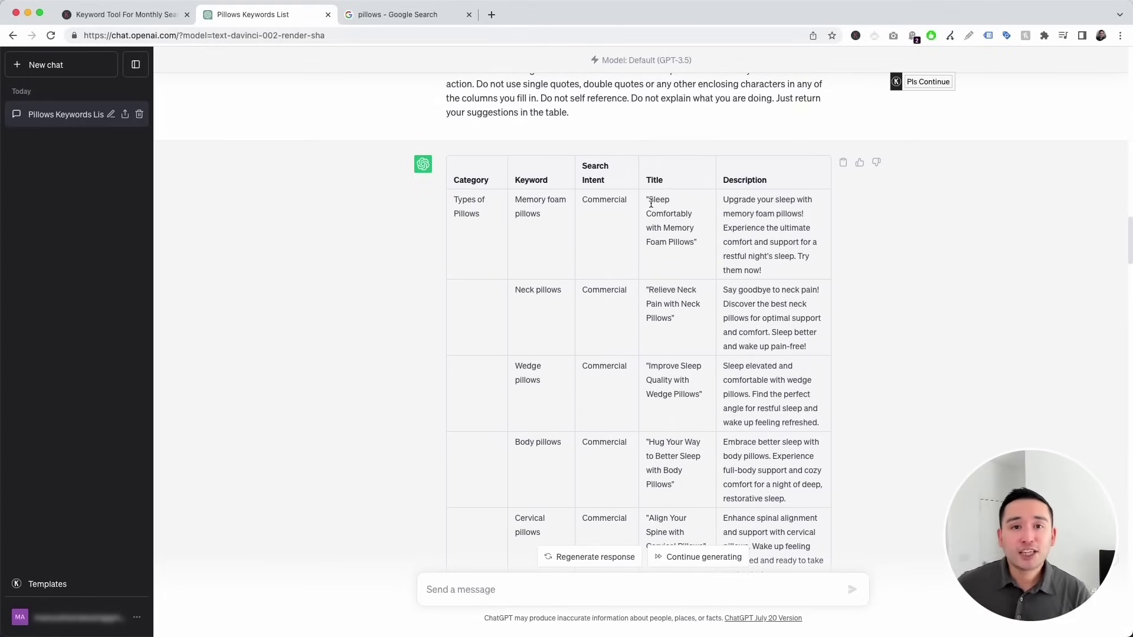
scroll(651, 203, up, 1)
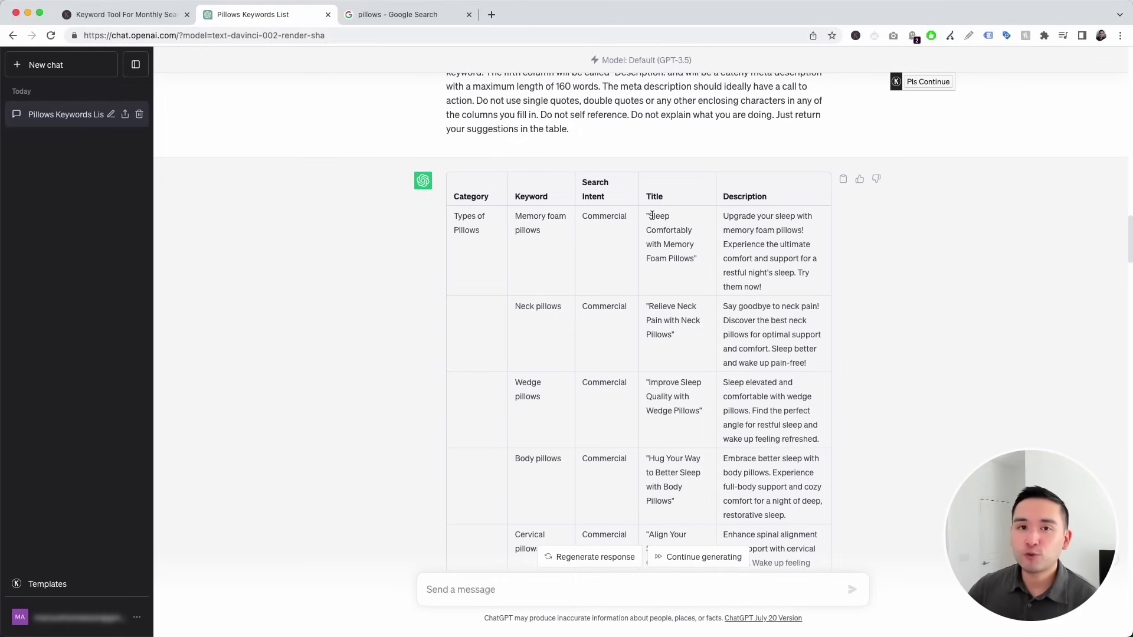
drag(537, 199, 768, 429)
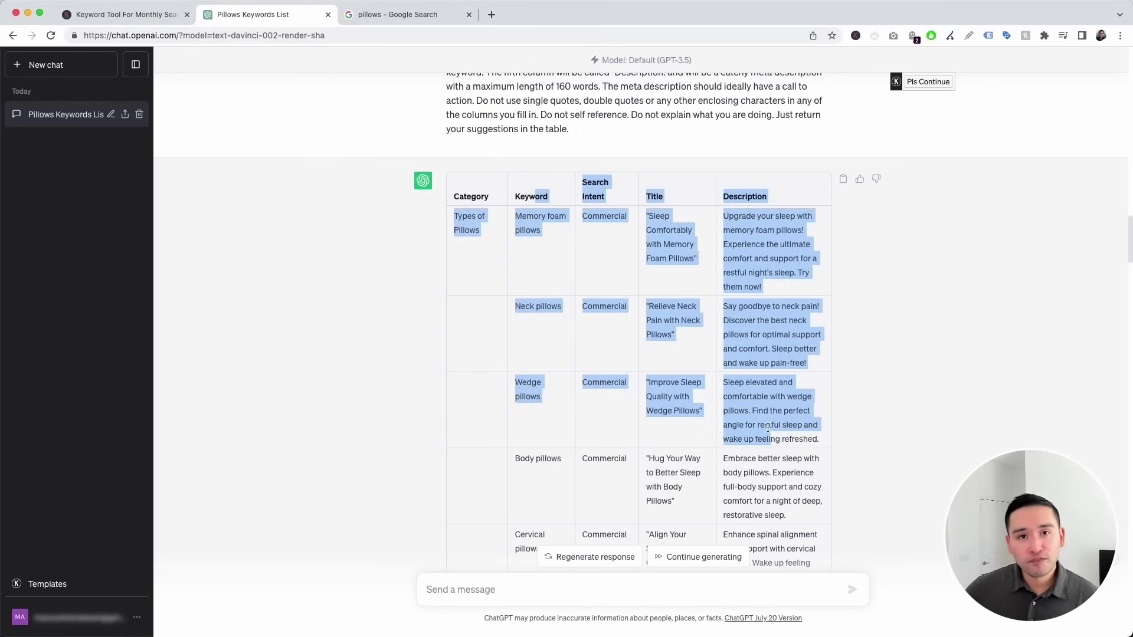
click(667, 351)
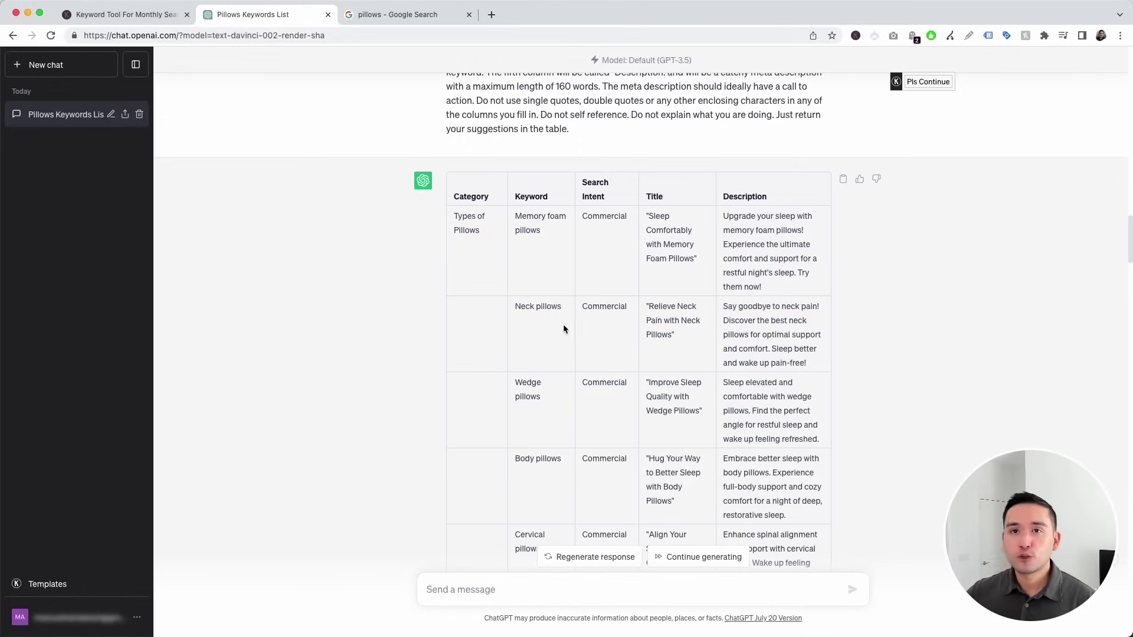
- Switch to the Google results for "pillows" and examine the People Also Search For keywords, including the monthly trend for "bed pillows with arms"
click(416, 15)
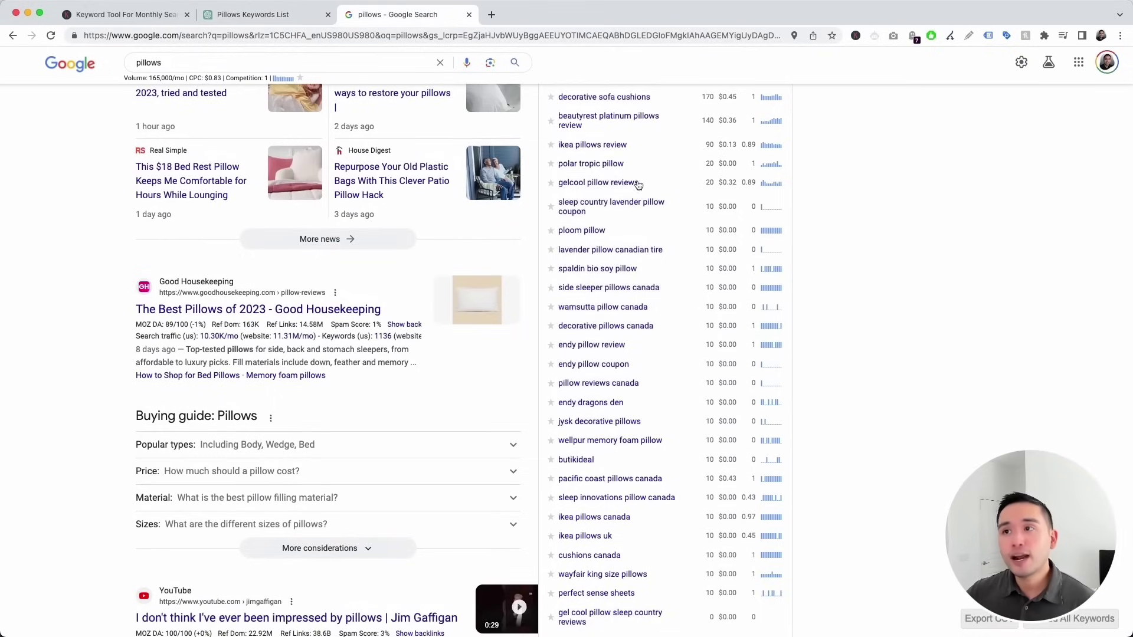
scroll(637, 195, up, 10)
scroll(639, 196, up, 3)
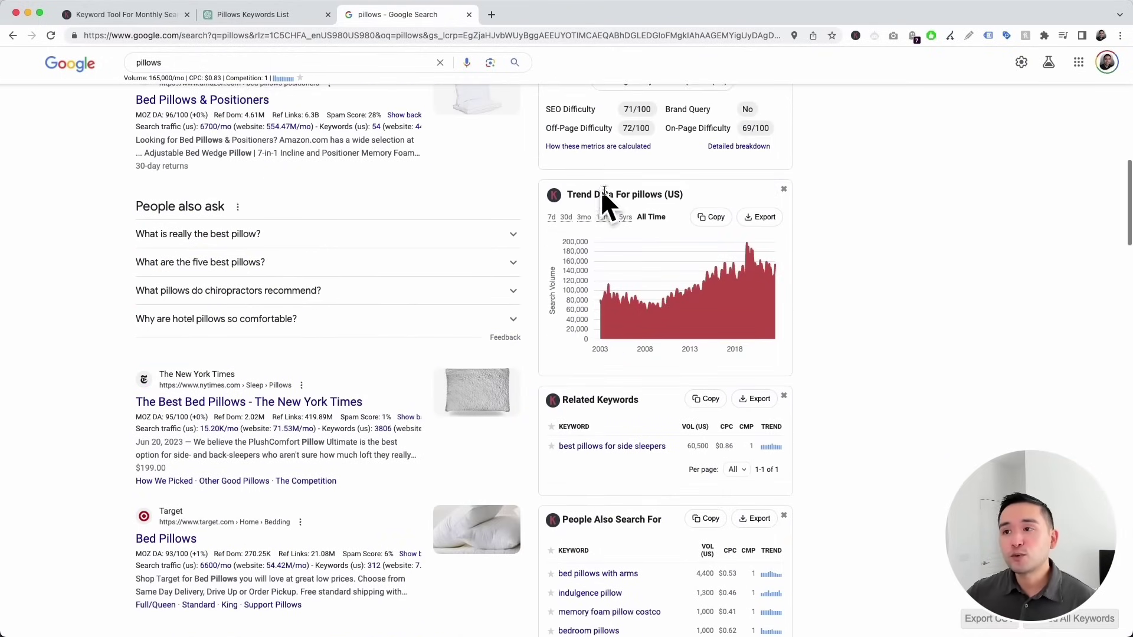
scroll(608, 201, down, 6)
scroll(615, 222, down, 1)
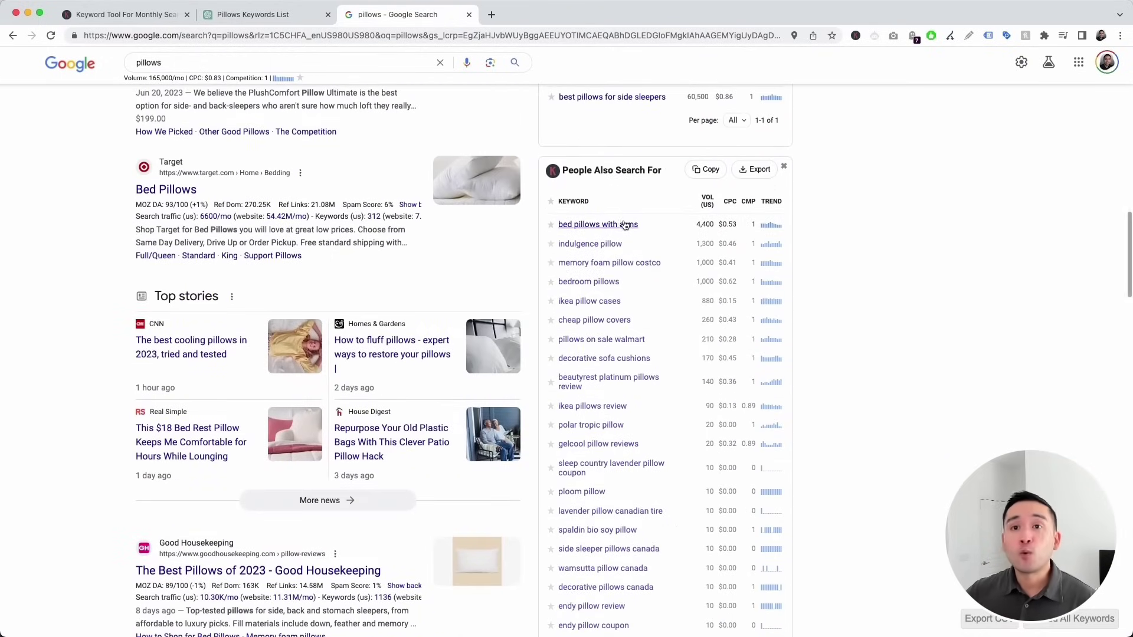
scroll(522, 130, down, 1)
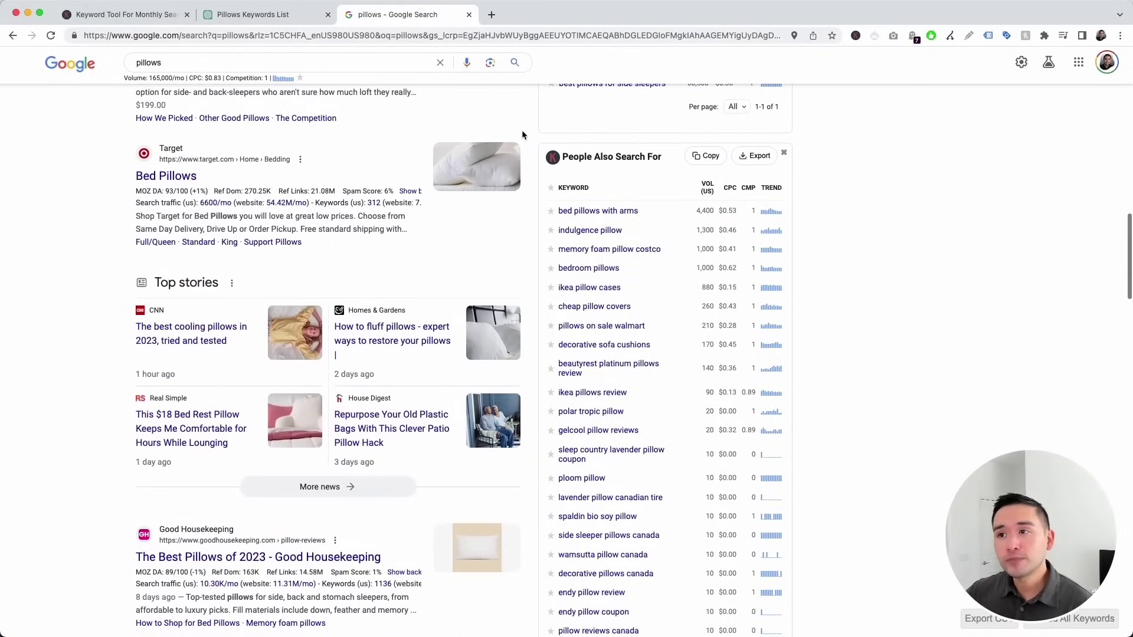
scroll(585, 164, down, 4)
scroll(586, 169, up, 2)
drag(573, 129, 652, 129)
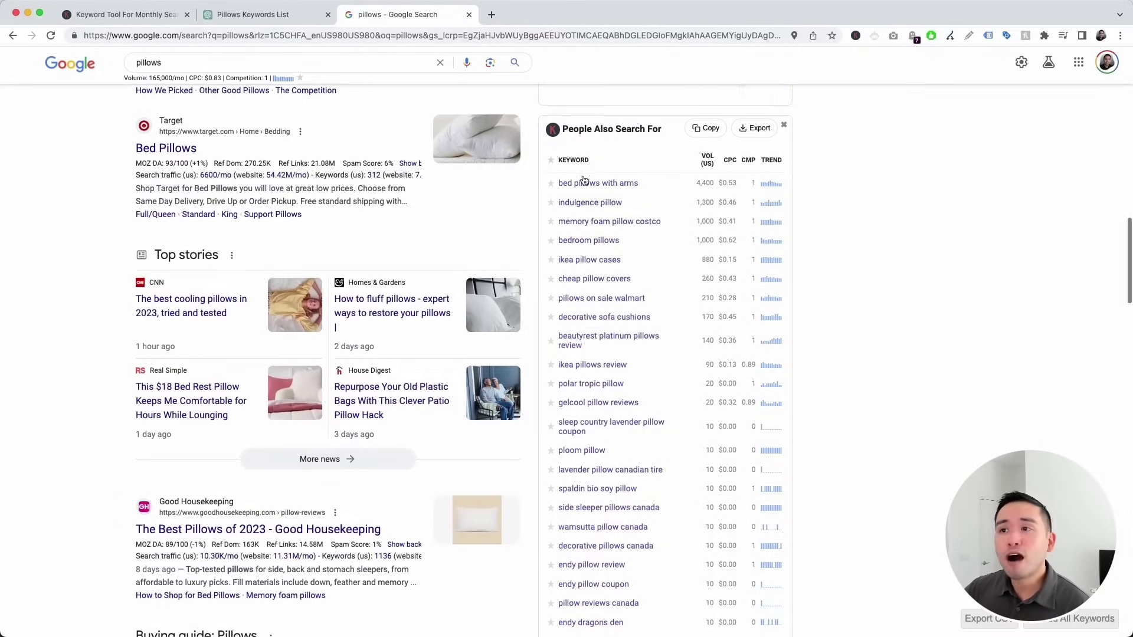
scroll(583, 195, down, 6)
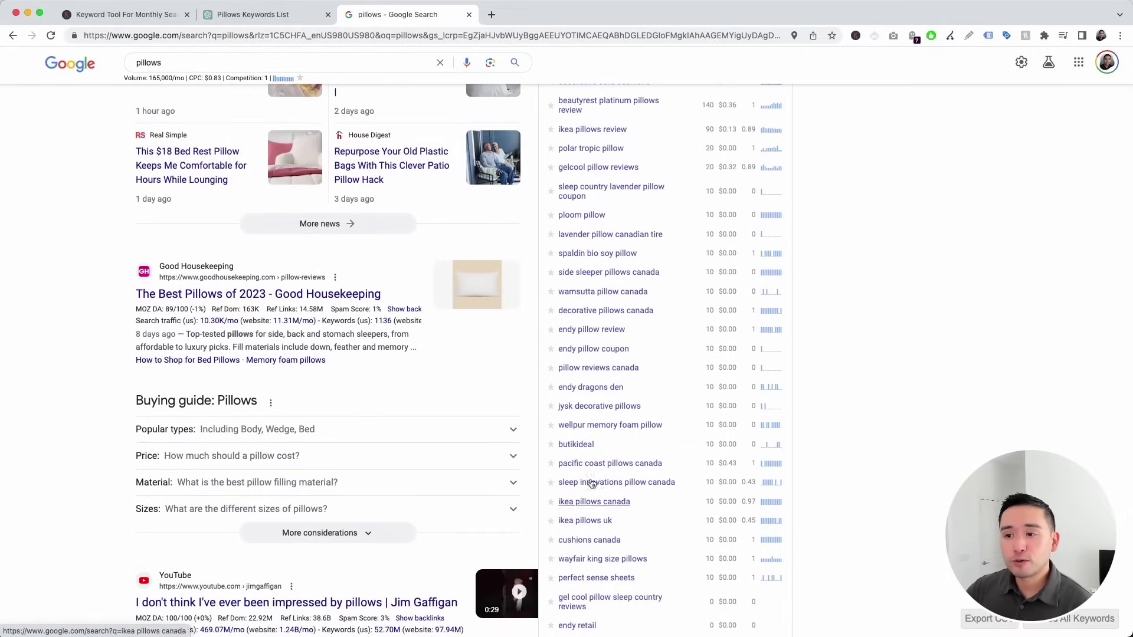
scroll(590, 354, up, 5)
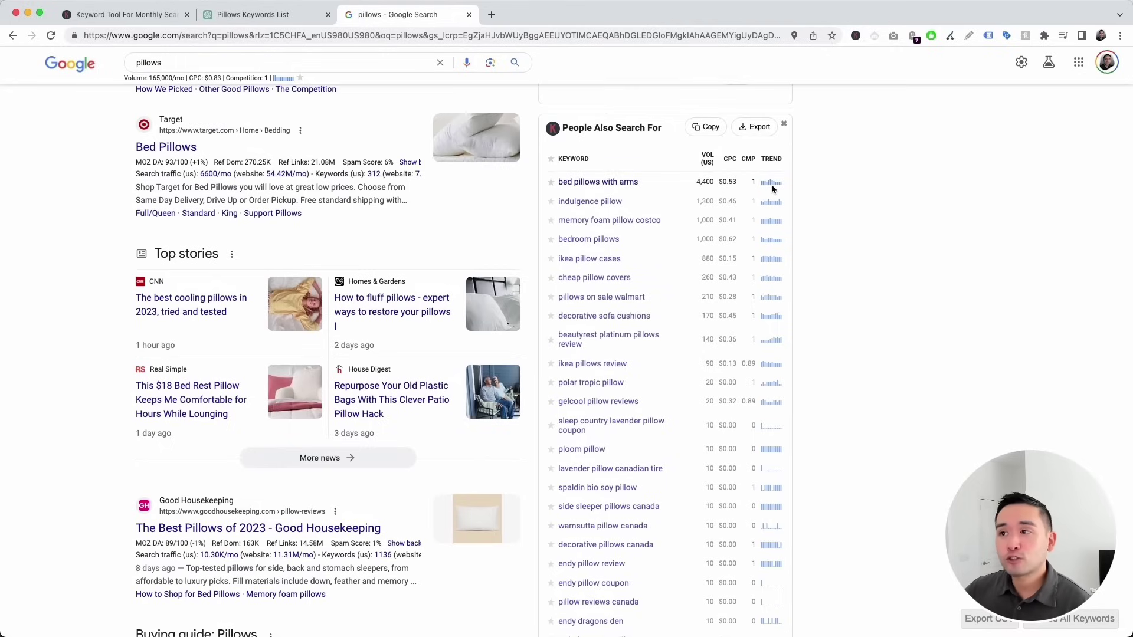
mouse_move(772, 186)
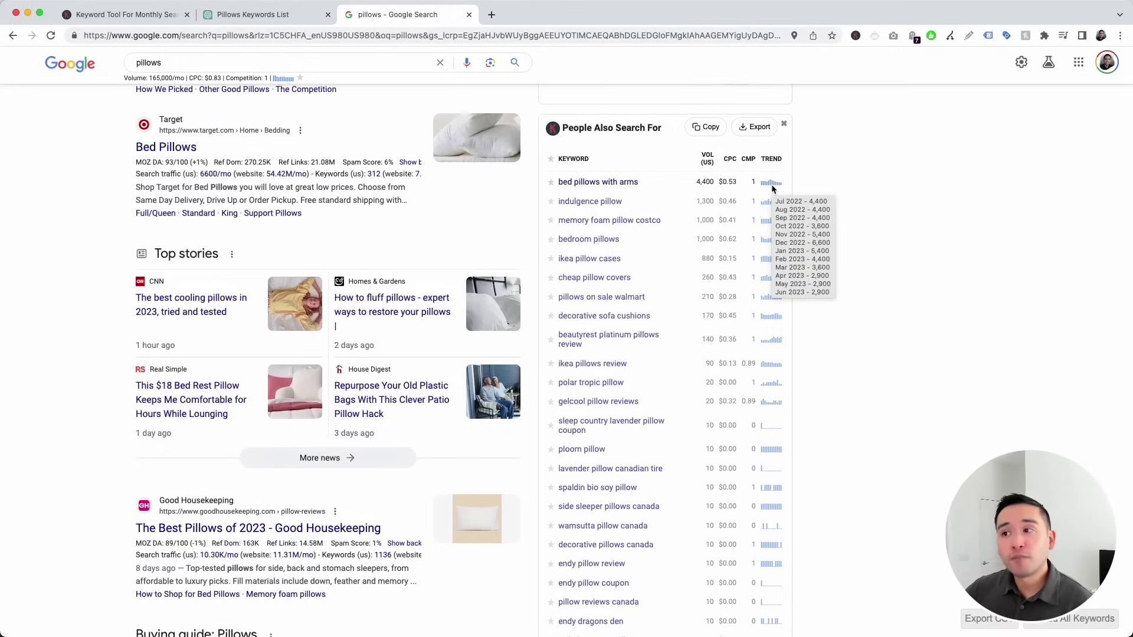
- Examine the Long-Tail Keywords list for "pillows" with its volume, CPC, competition and trend columns
scroll(771, 185, down, 10)
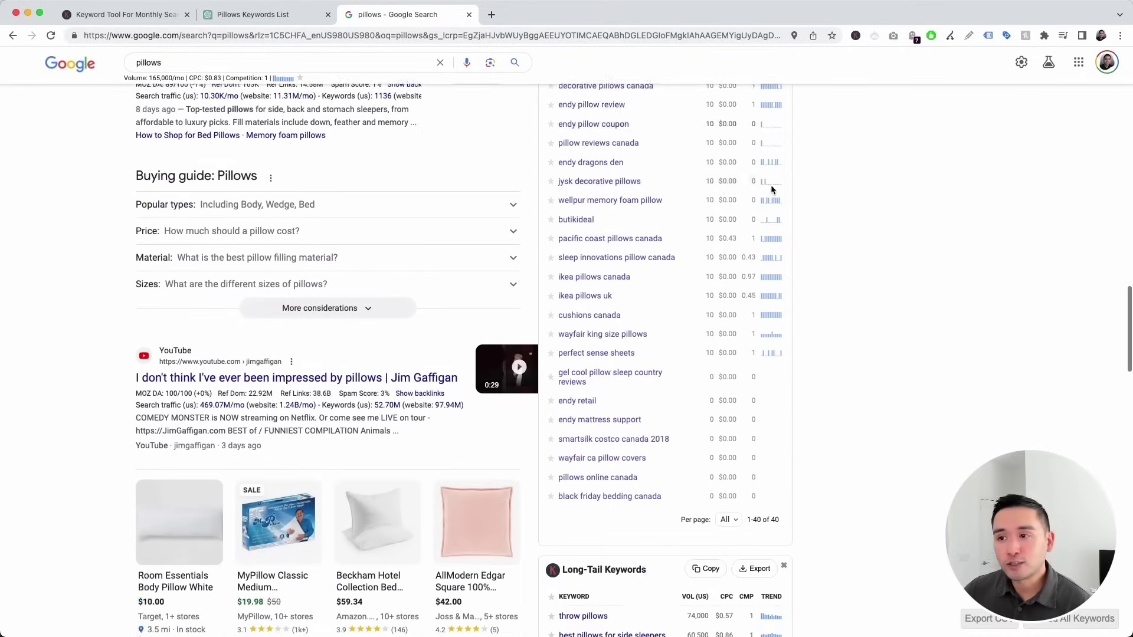
scroll(771, 186, down, 3)
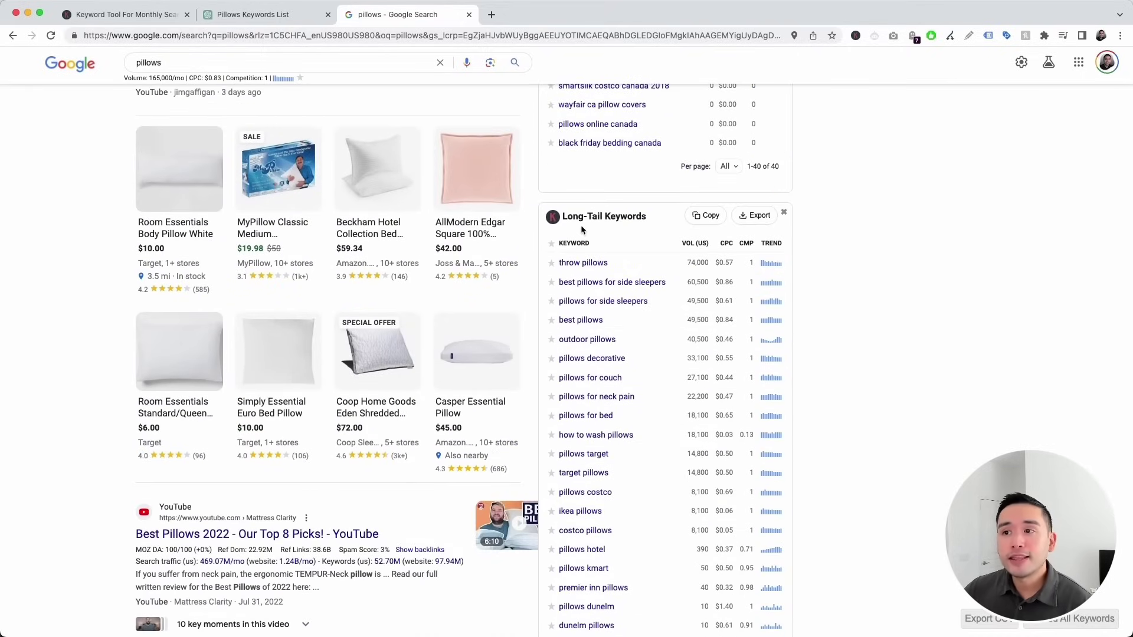
scroll(599, 230, down, 5)
scroll(596, 260, up, 9)
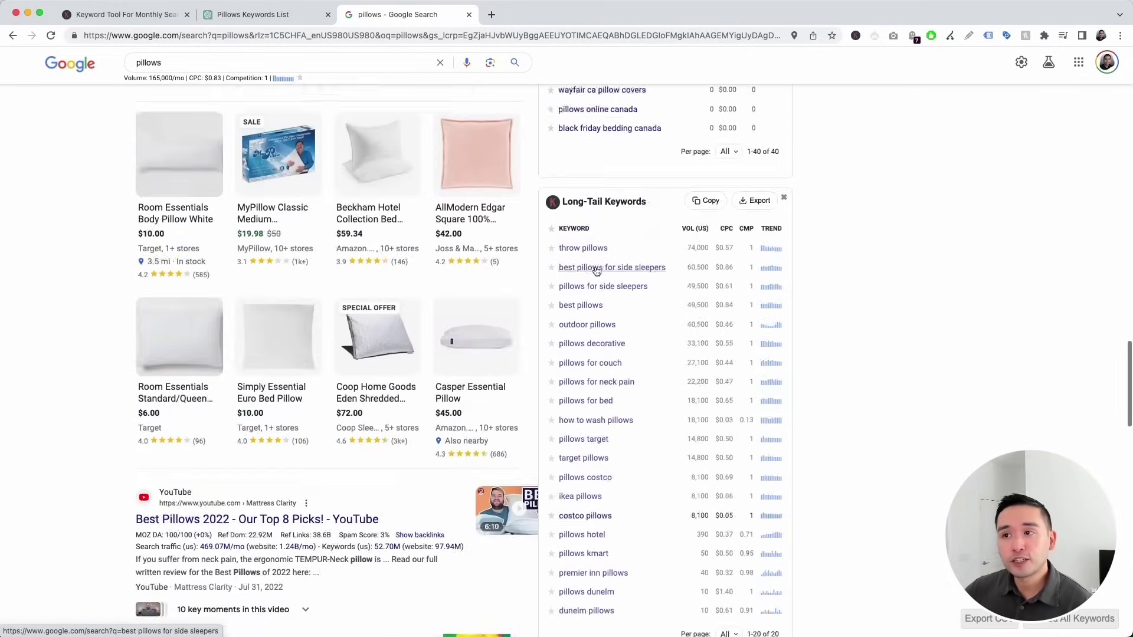
- Look back over the People Also Search For and Related Keywords lists for "pillows" in the Google results
scroll(649, 198, up, 8)
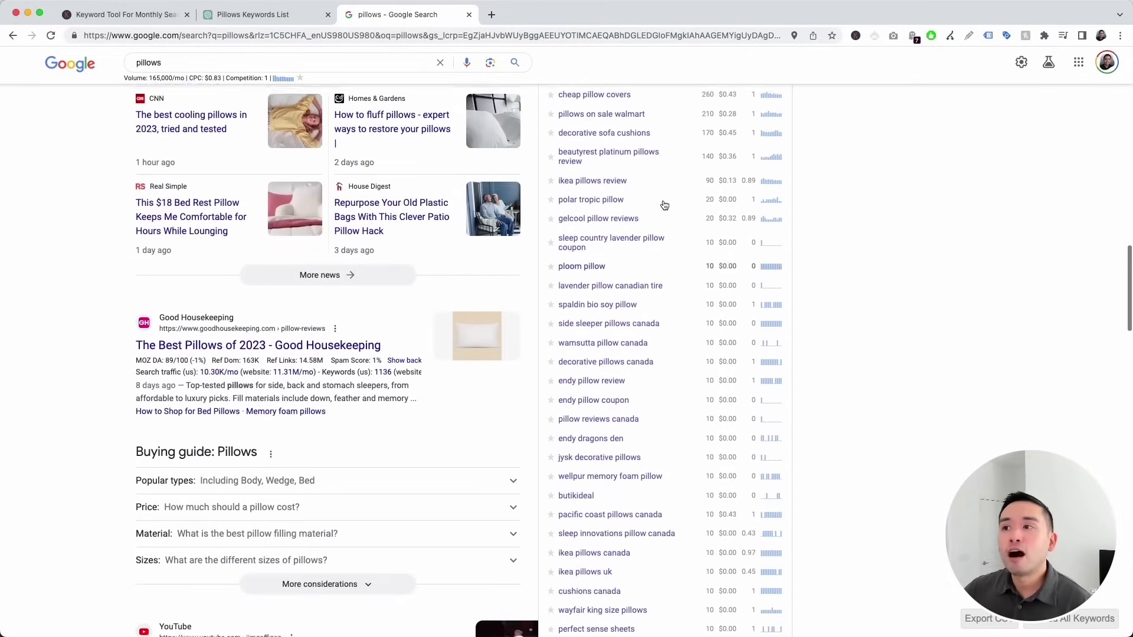
scroll(726, 141, up, 1)
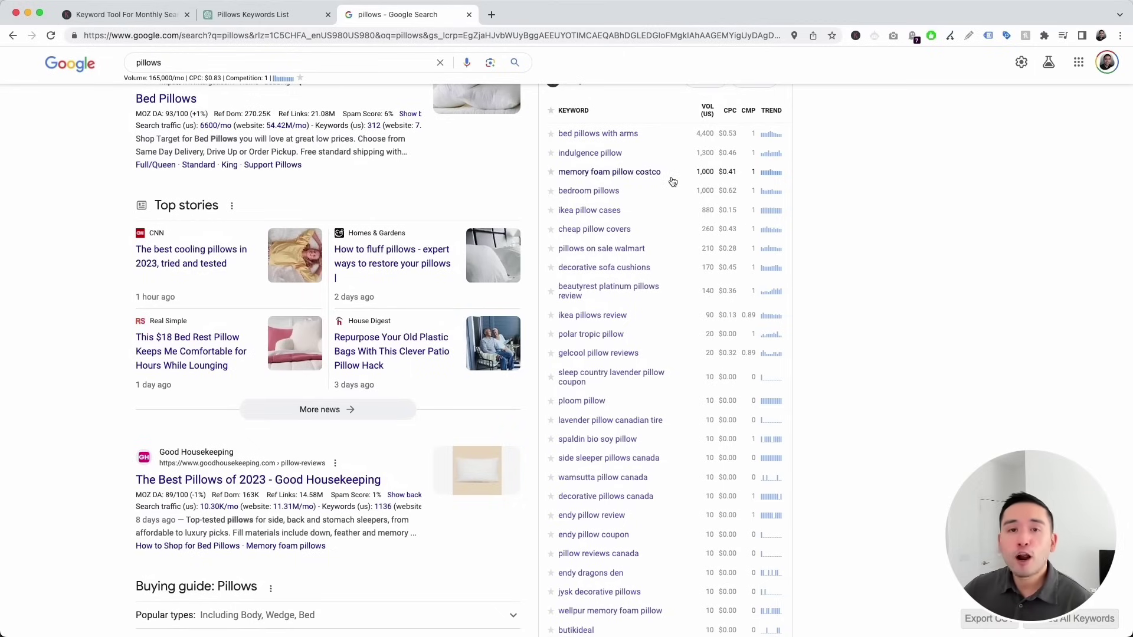
scroll(673, 181, up, 3)
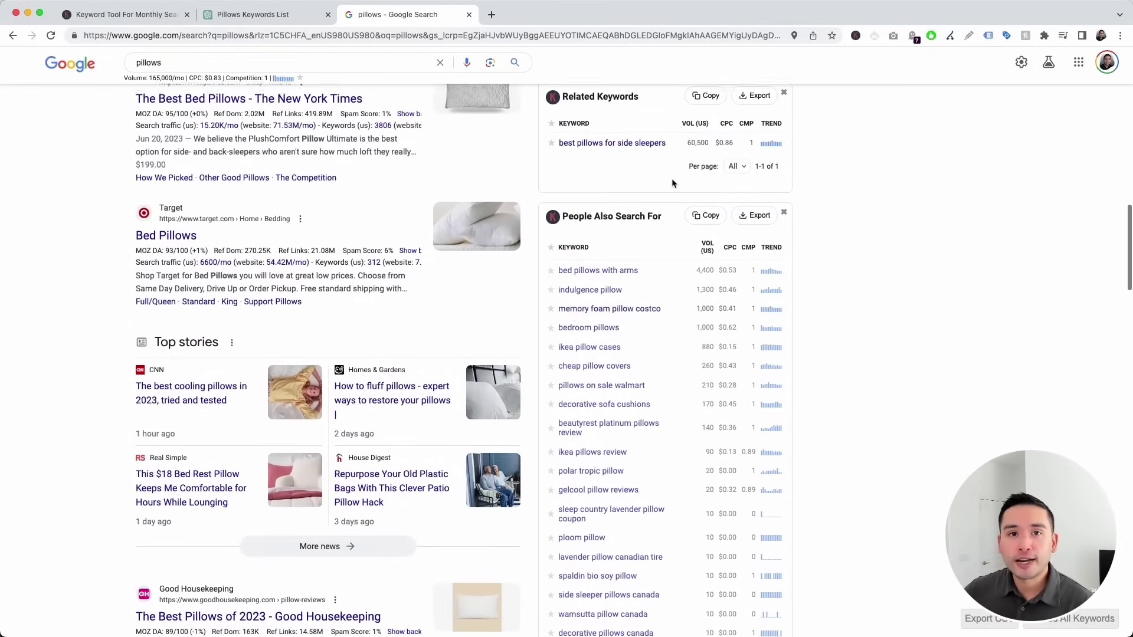
scroll(673, 183, up, 2)
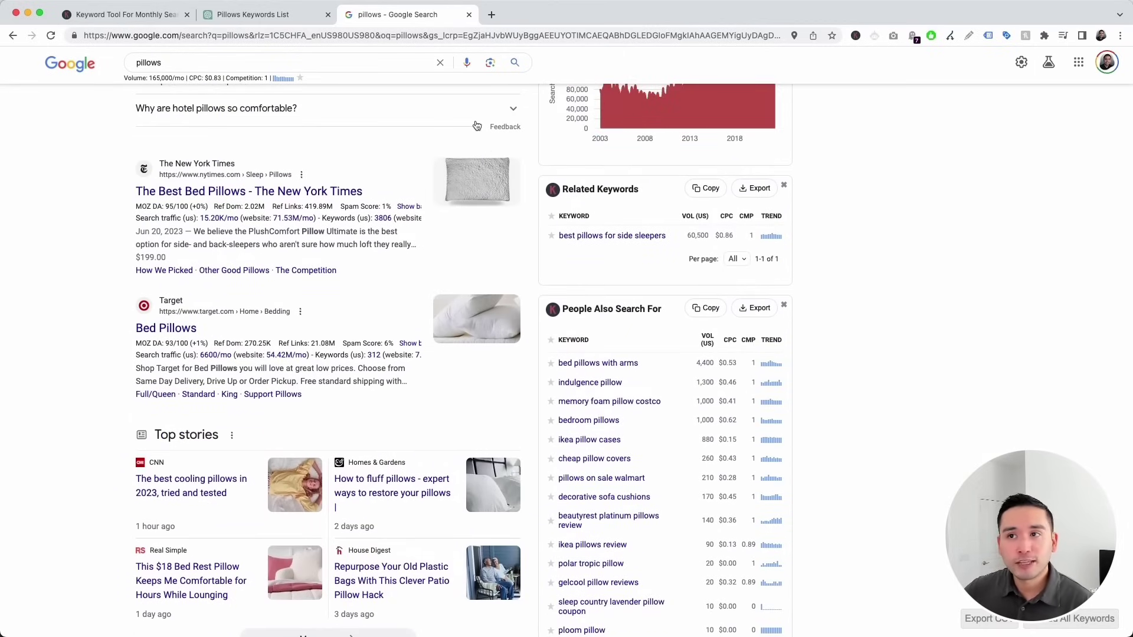
- View the Keywords Everywhere homepage and return to the pillow keyword strategy table in ChatGPT
click(130, 15)
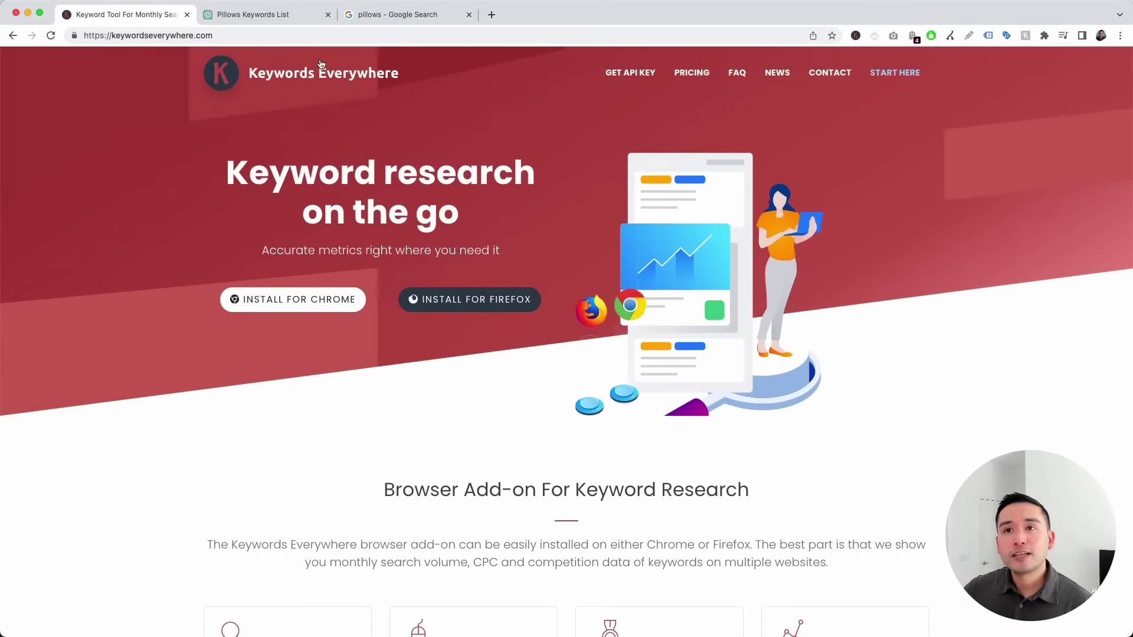
click(296, 16)
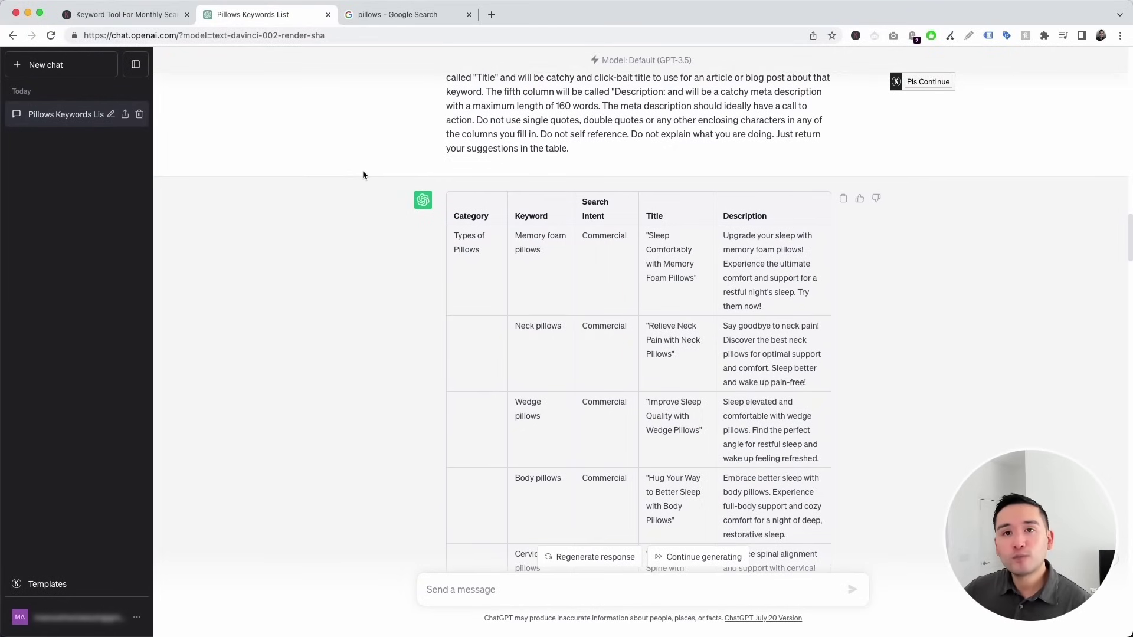